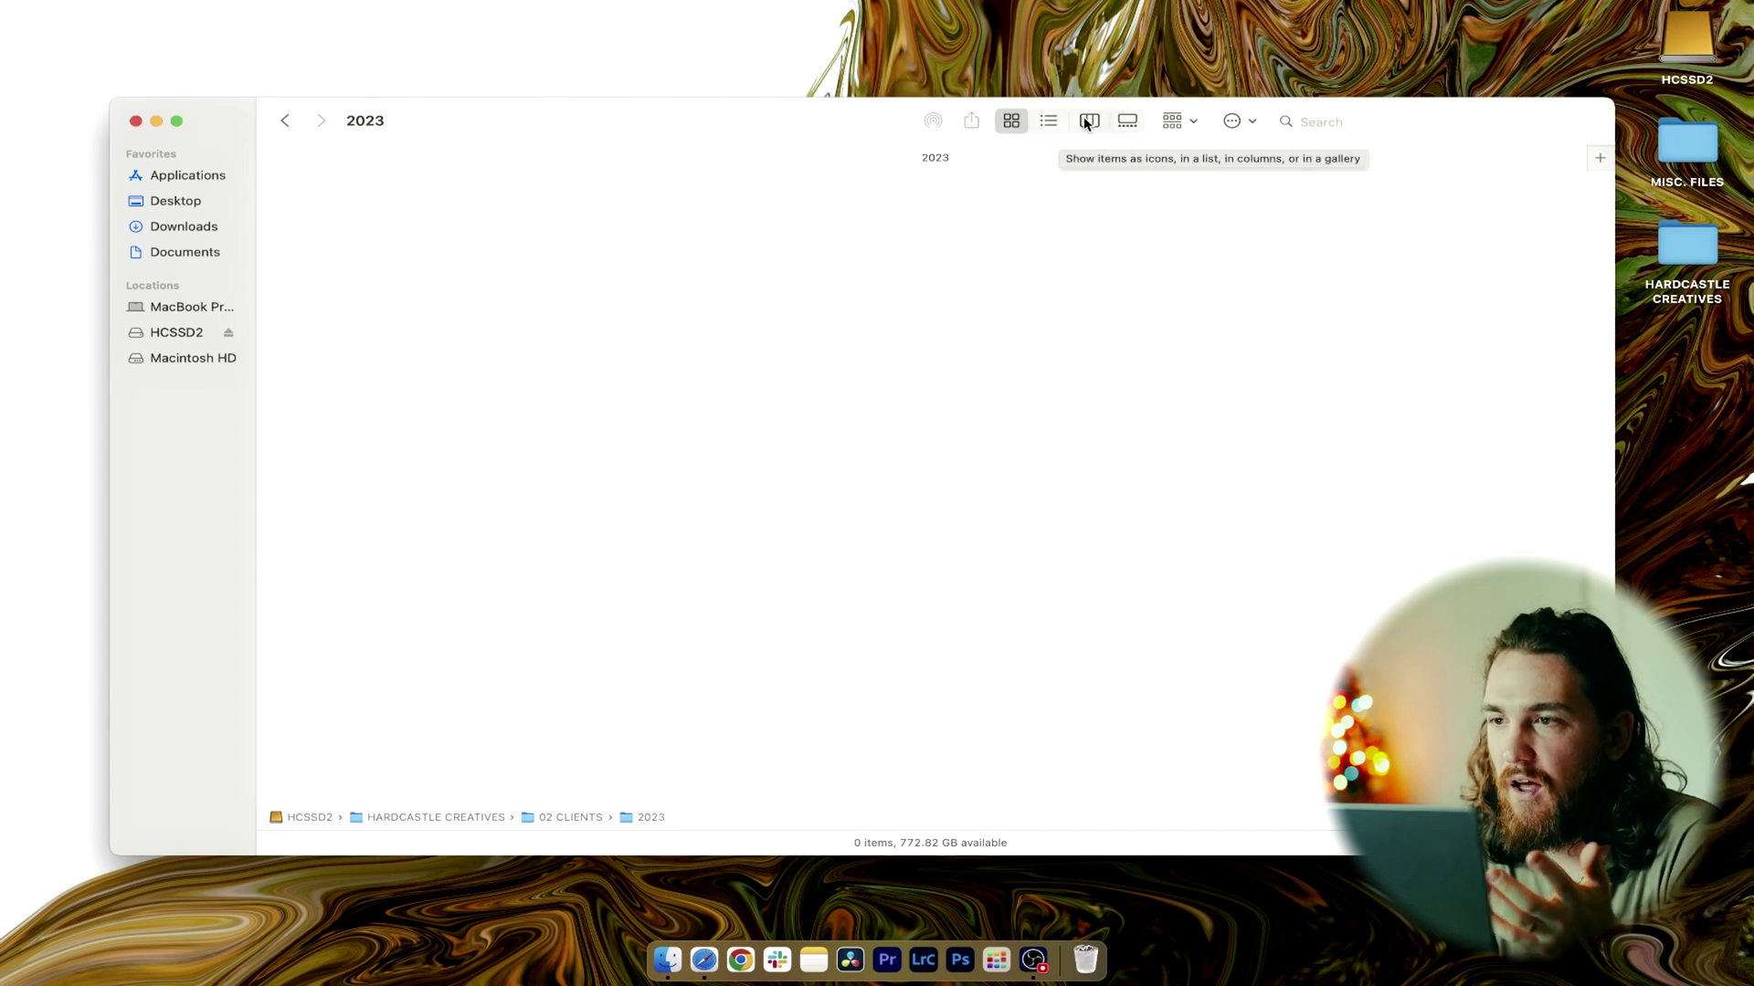
- Create a 00 TEMPLATE folder inside 2023, and with the files shown in columns, add a 01 VIDEO folder to it
left_click(1048, 124)
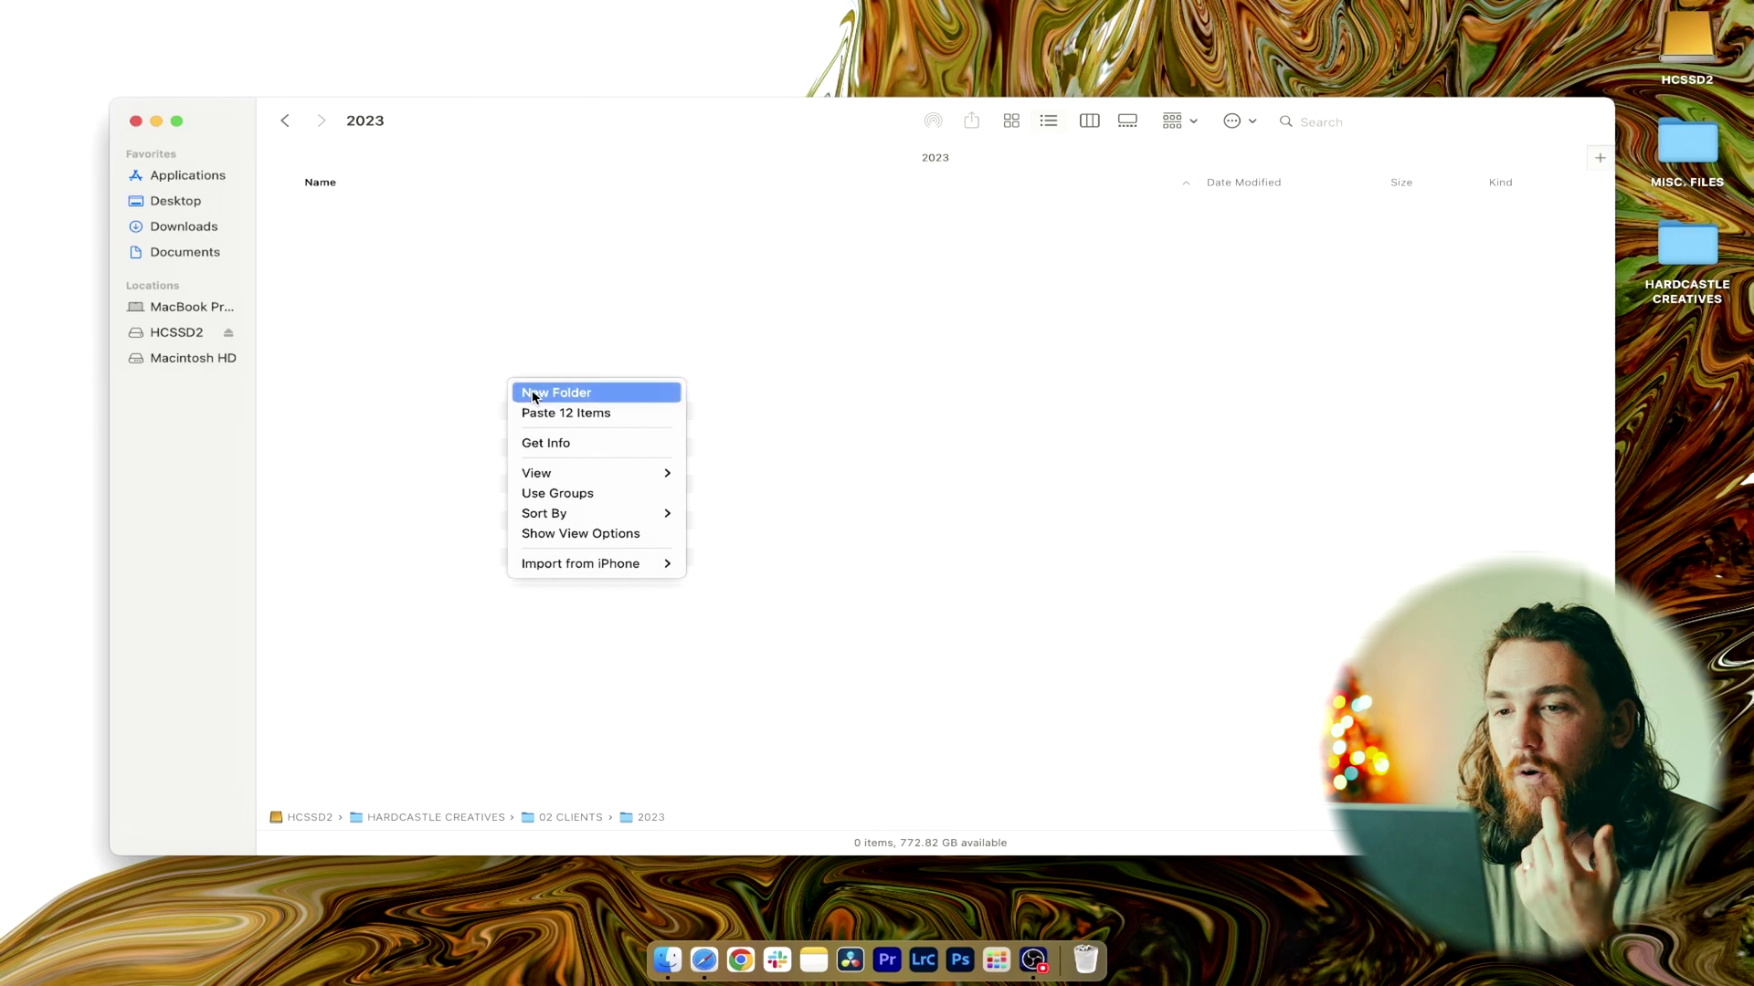
left_click(533, 393)
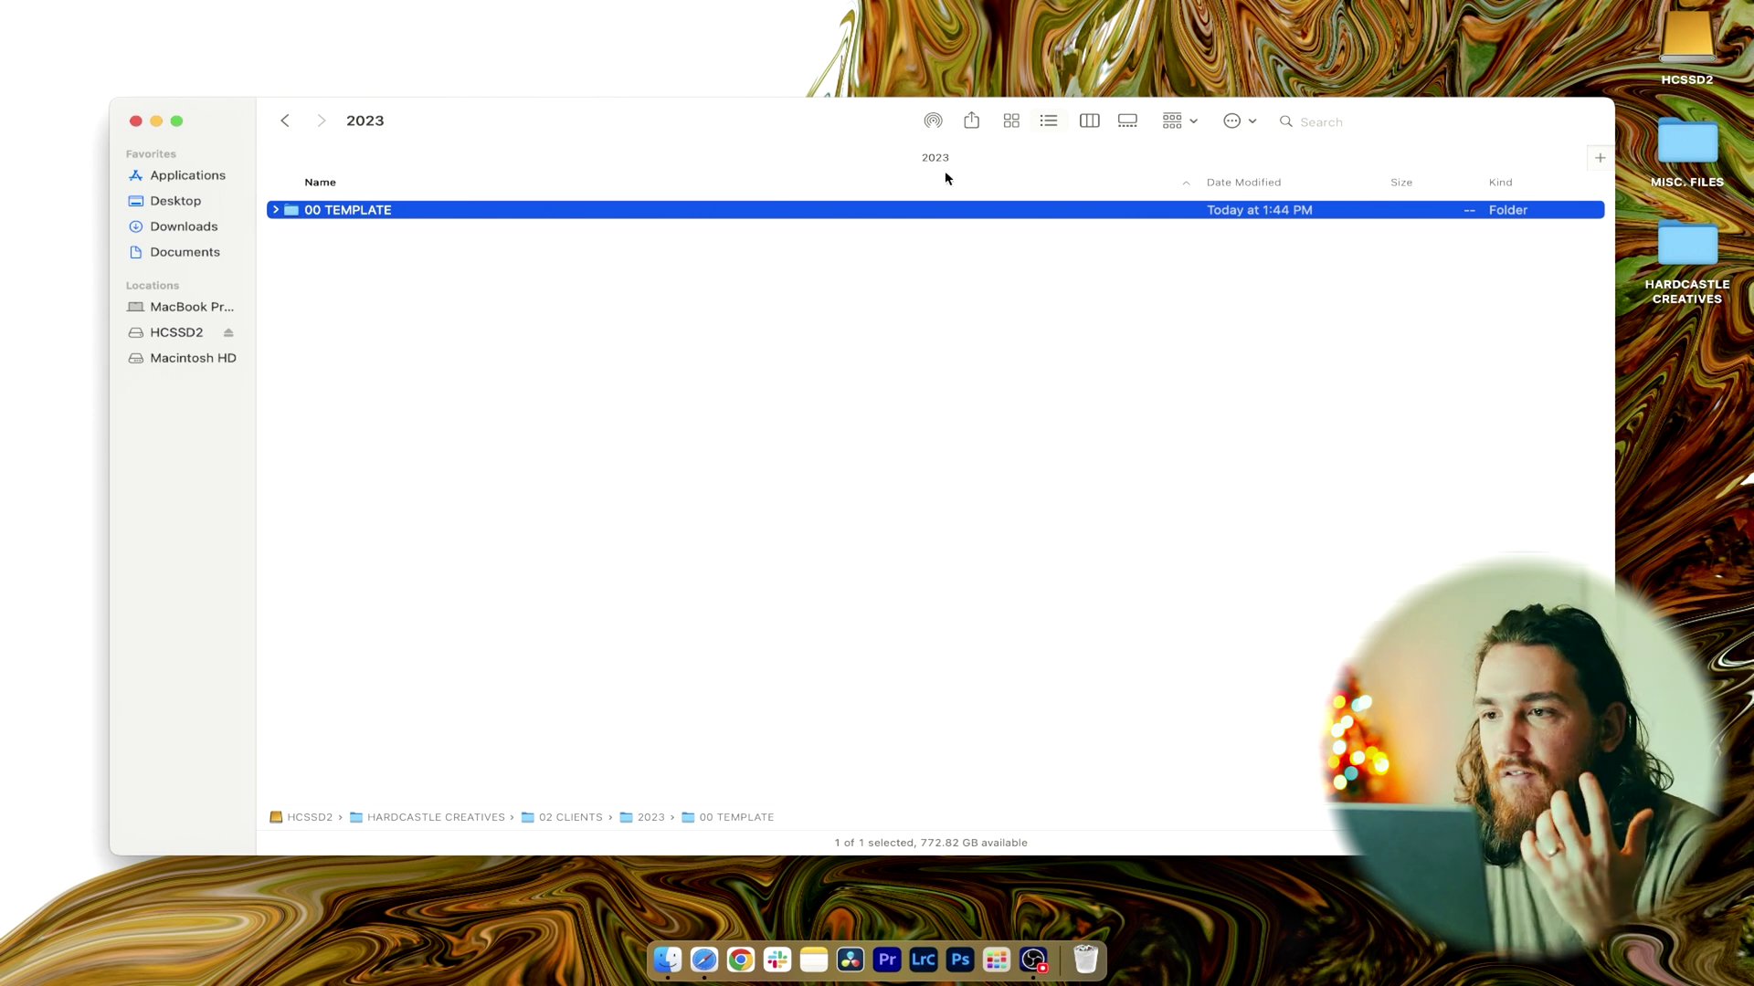
left_click(1090, 121)
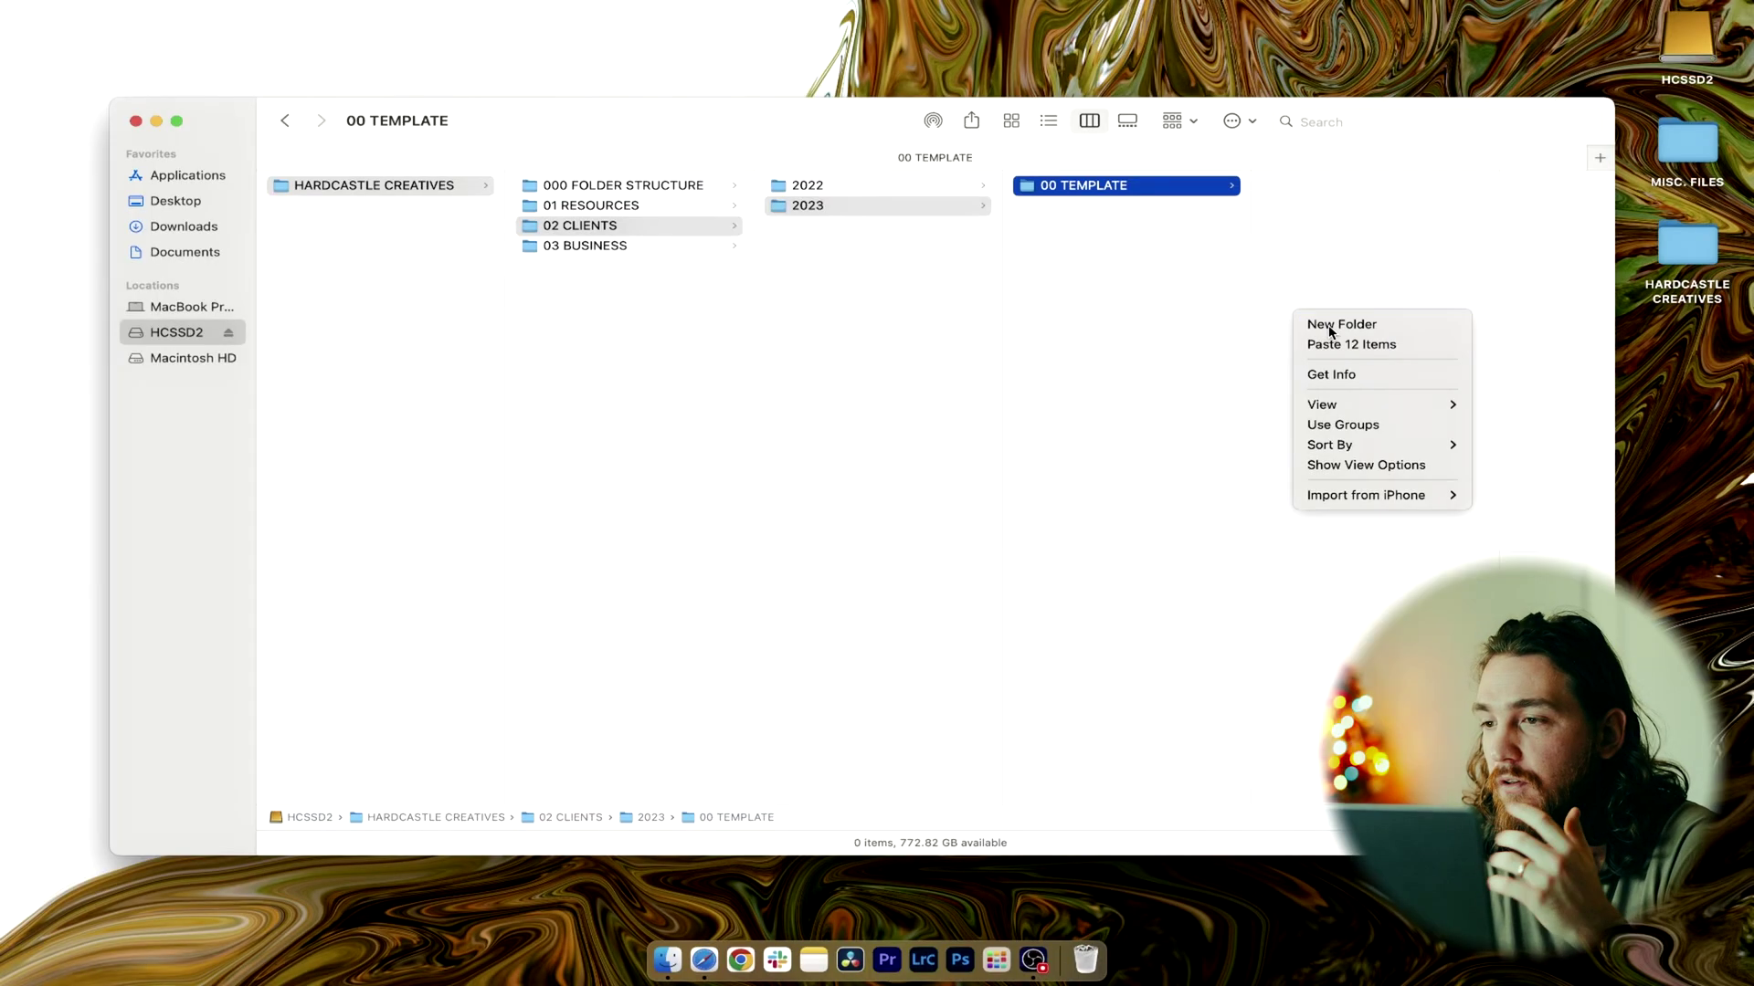
left_click(1323, 322)
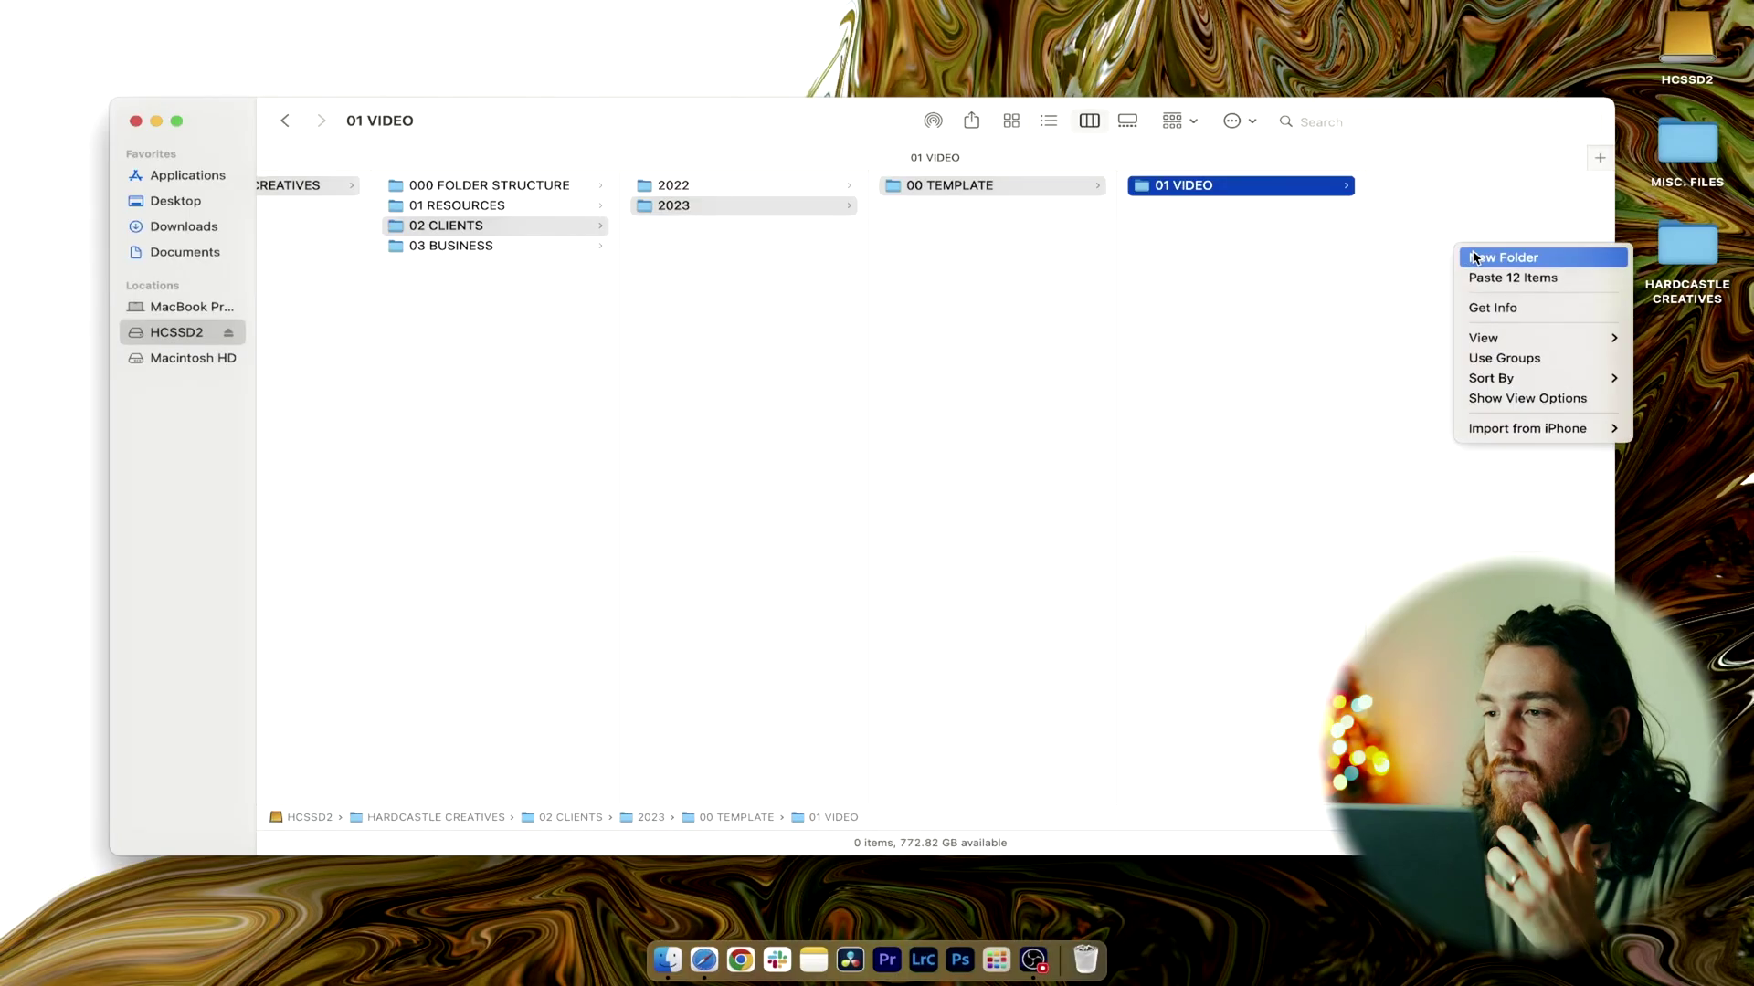
- Create two month folders inside 01 VIDEO, named 01 JANUARY and 02 FEBRUARY
left_click(1474, 258)
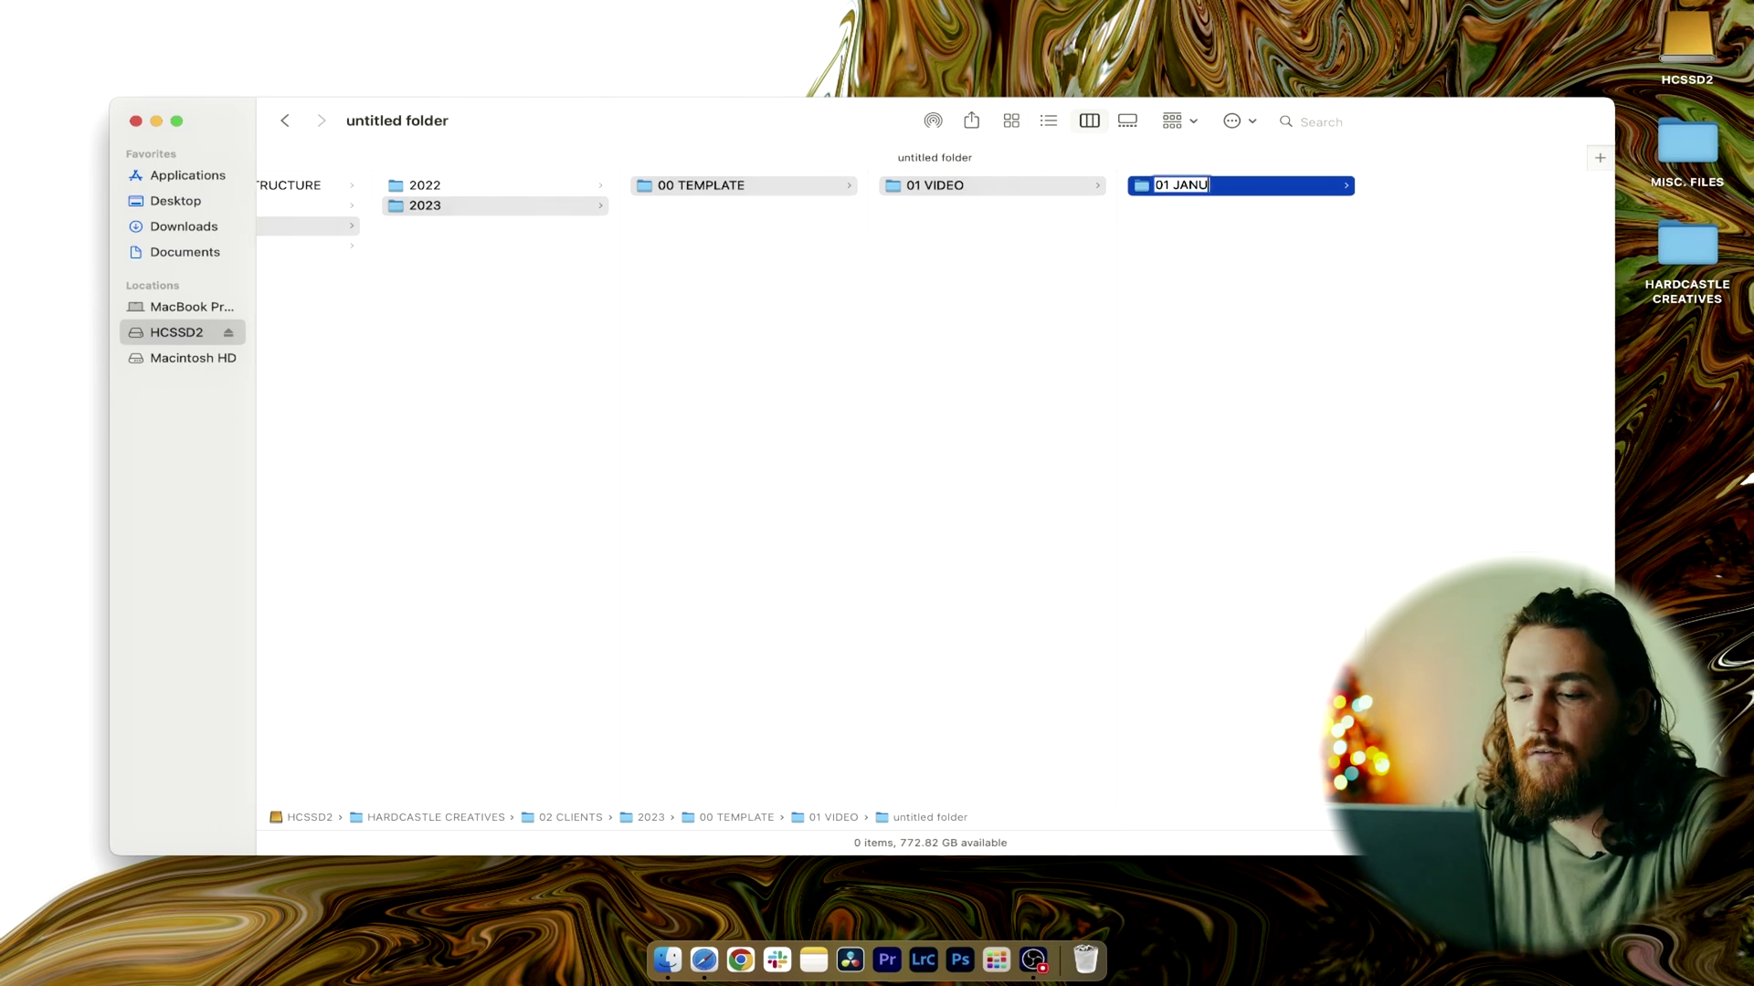
left_click(1229, 252)
right_click(1228, 252)
left_click(1248, 262)
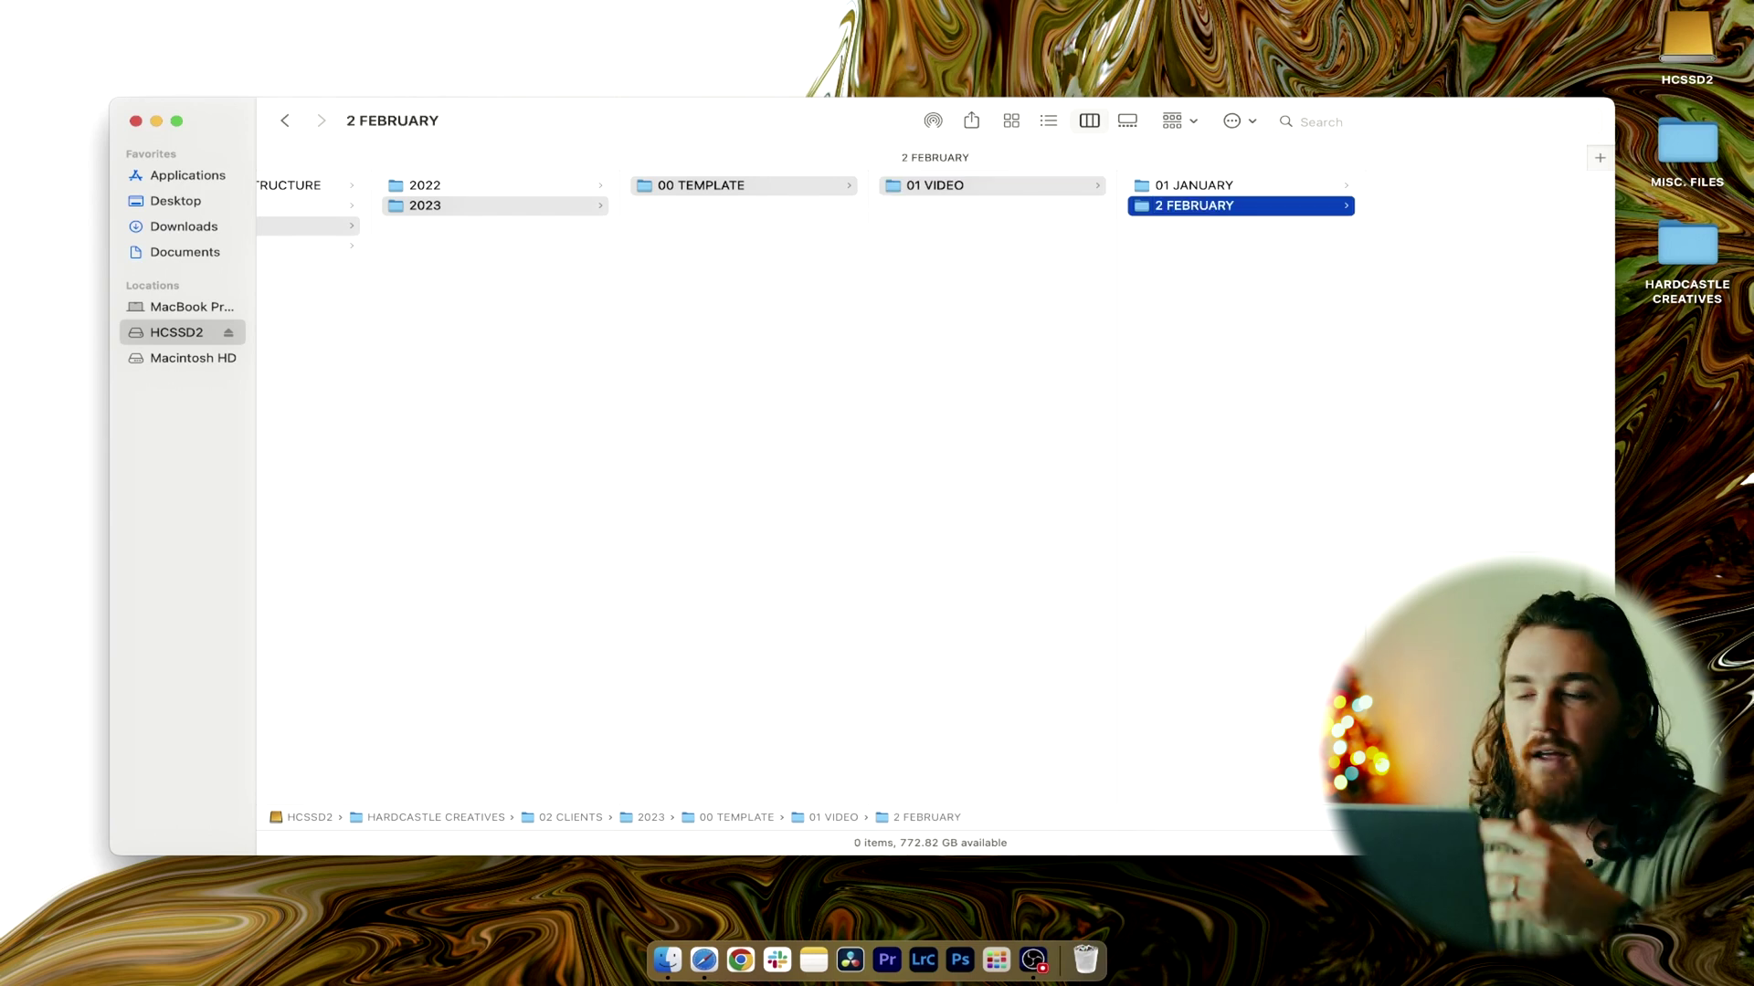
type("0")
key("Return")
- Add the month folders 03 MARCH, 04 APRIL, 05 MAY and 06 JUNE to 01 VIDEO
right_click(1249, 282)
left_click(1268, 293)
type("03 MARCH")
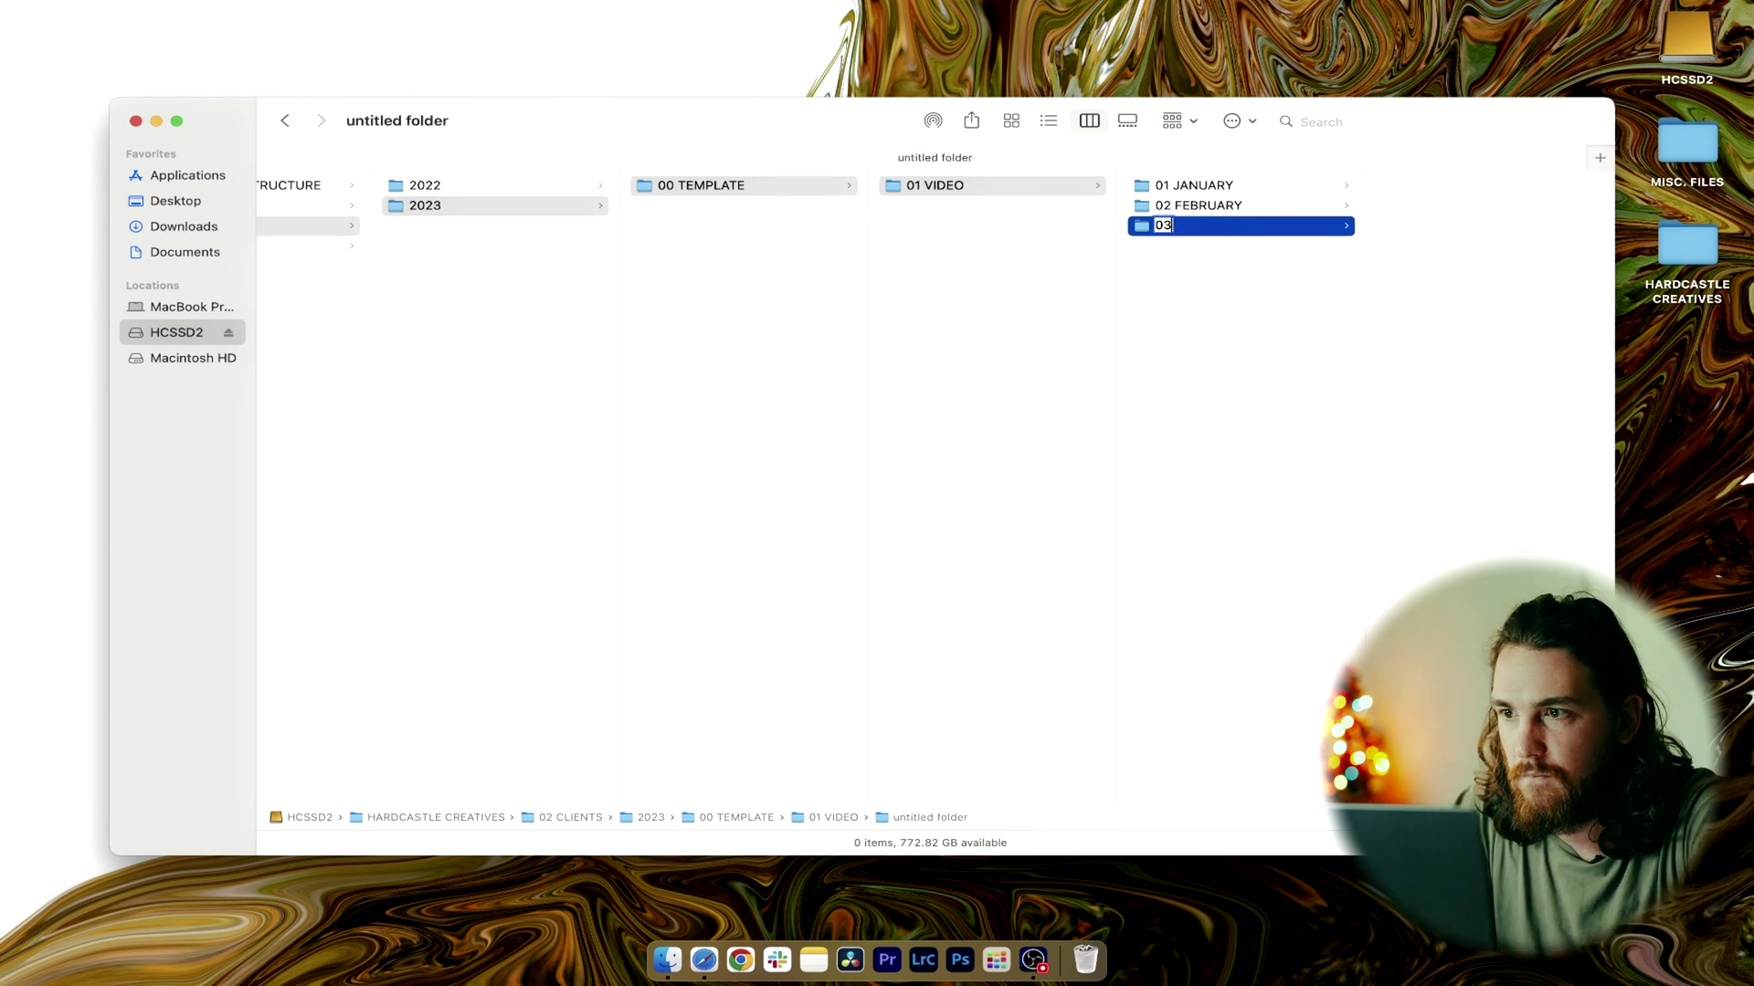
key("Return")
right_click(1246, 290)
left_click(1264, 302)
right_click(1196, 321)
left_click(1215, 334)
type("06 JUNE")
key("Return")
- Add the remaining month folders to 01 VIDEO: 07 JULY, 08 AUGUST, 09 SEPTEMBER, 10 OCTOBER, 11 NOVEMBER and 12 DECEMBER
right_click(1197, 329)
left_click(1215, 341)
type("07 JULY")
key("Return")
key("Return")
right_click(1194, 376)
left_click(1213, 388)
type("09 SEPTEMBER")
key("Return")
right_click(1209, 388)
left_click(1228, 400)
type("10 OCTOBER")
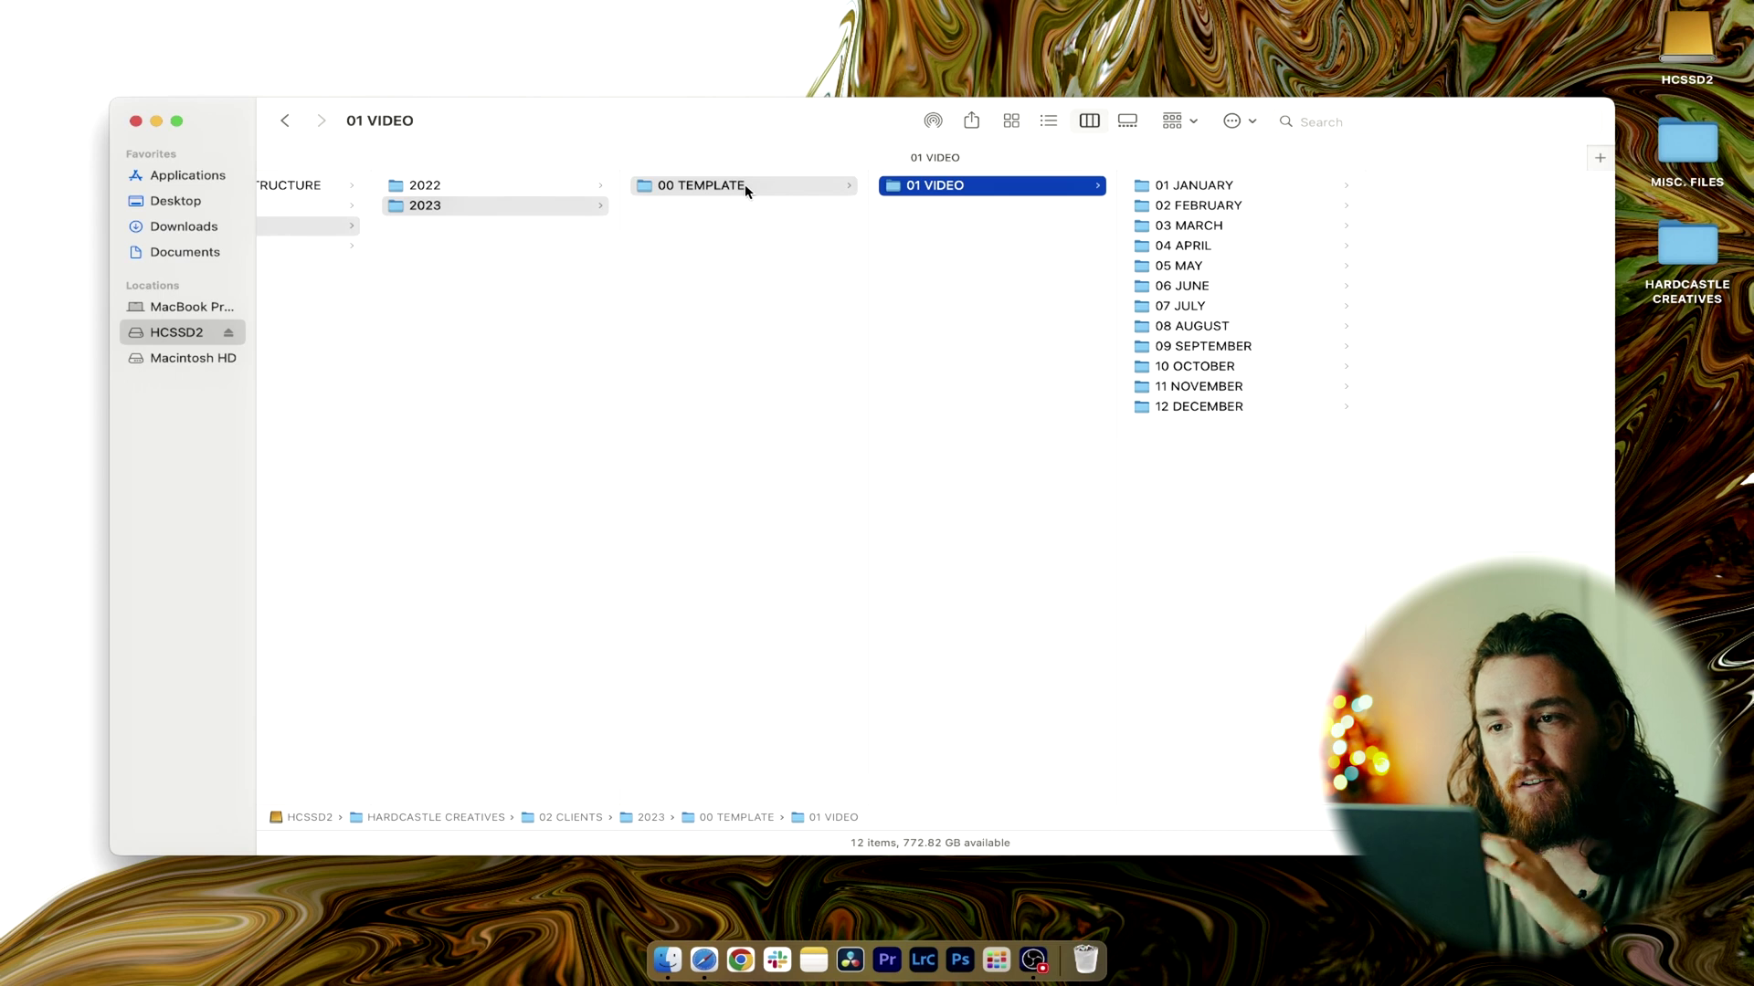
- Create a 02 PHOTO folder inside 00 TEMPLATE, alongside 01 VIDEO
left_click(744, 183)
right_click(901, 218)
key("Escape")
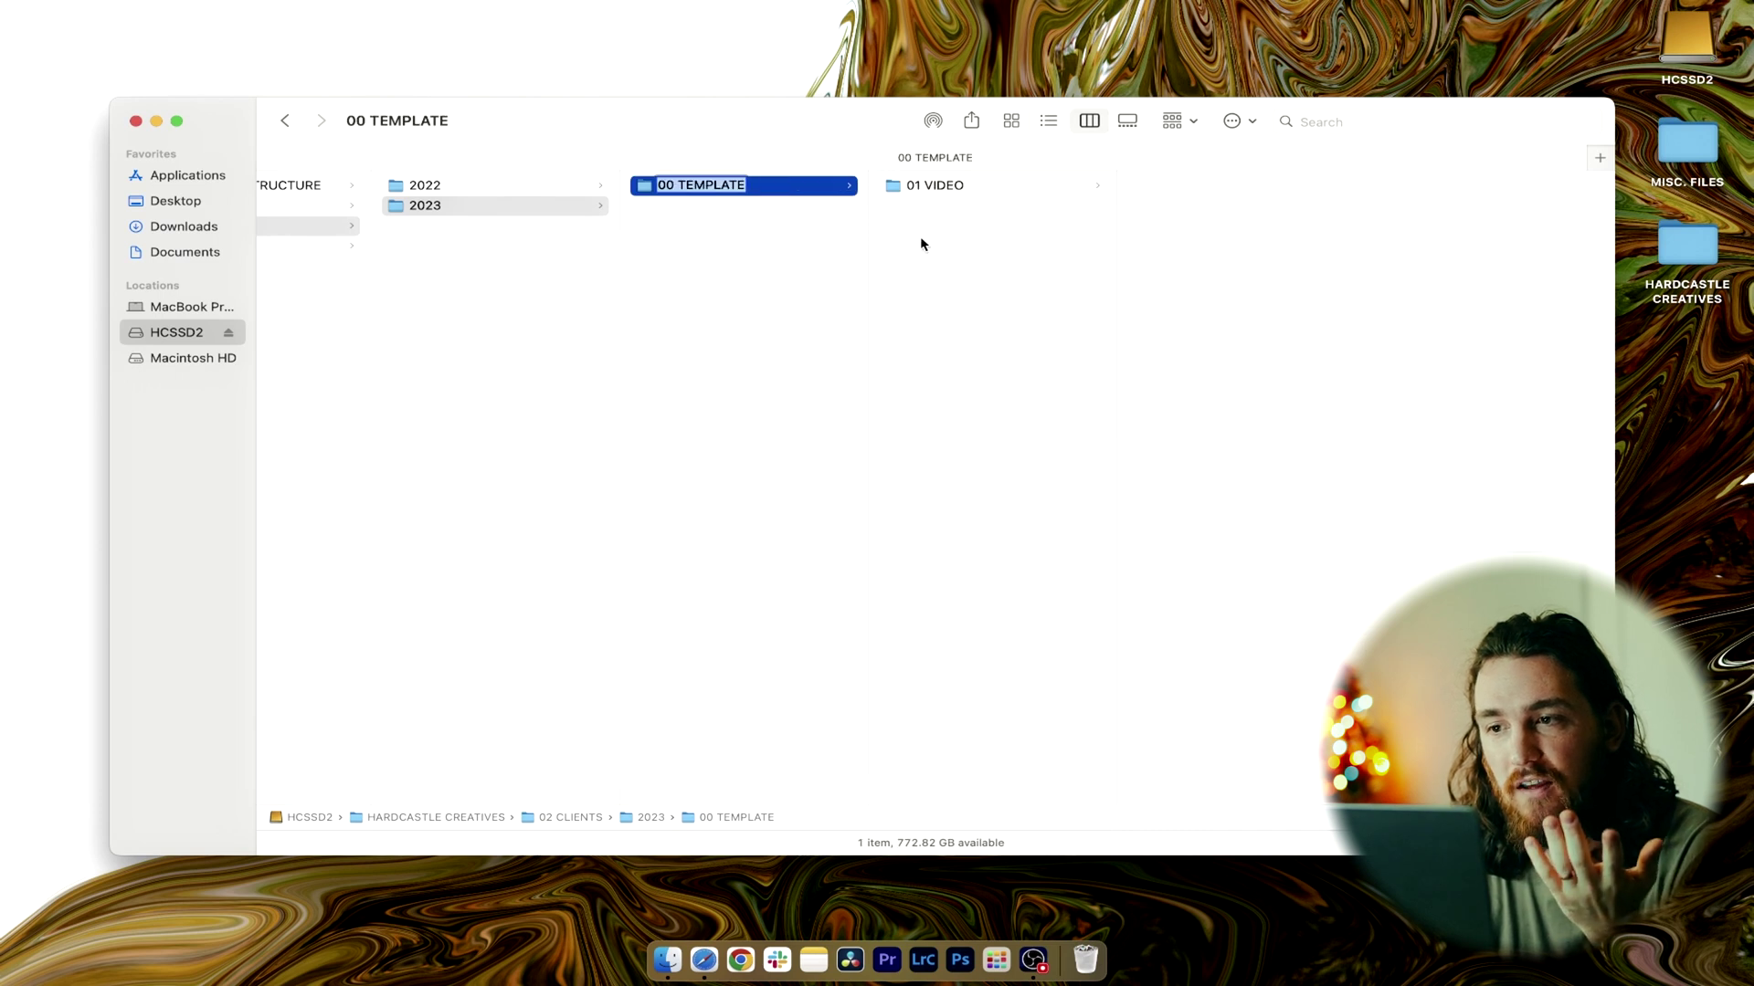
right_click(933, 247)
left_click(971, 253)
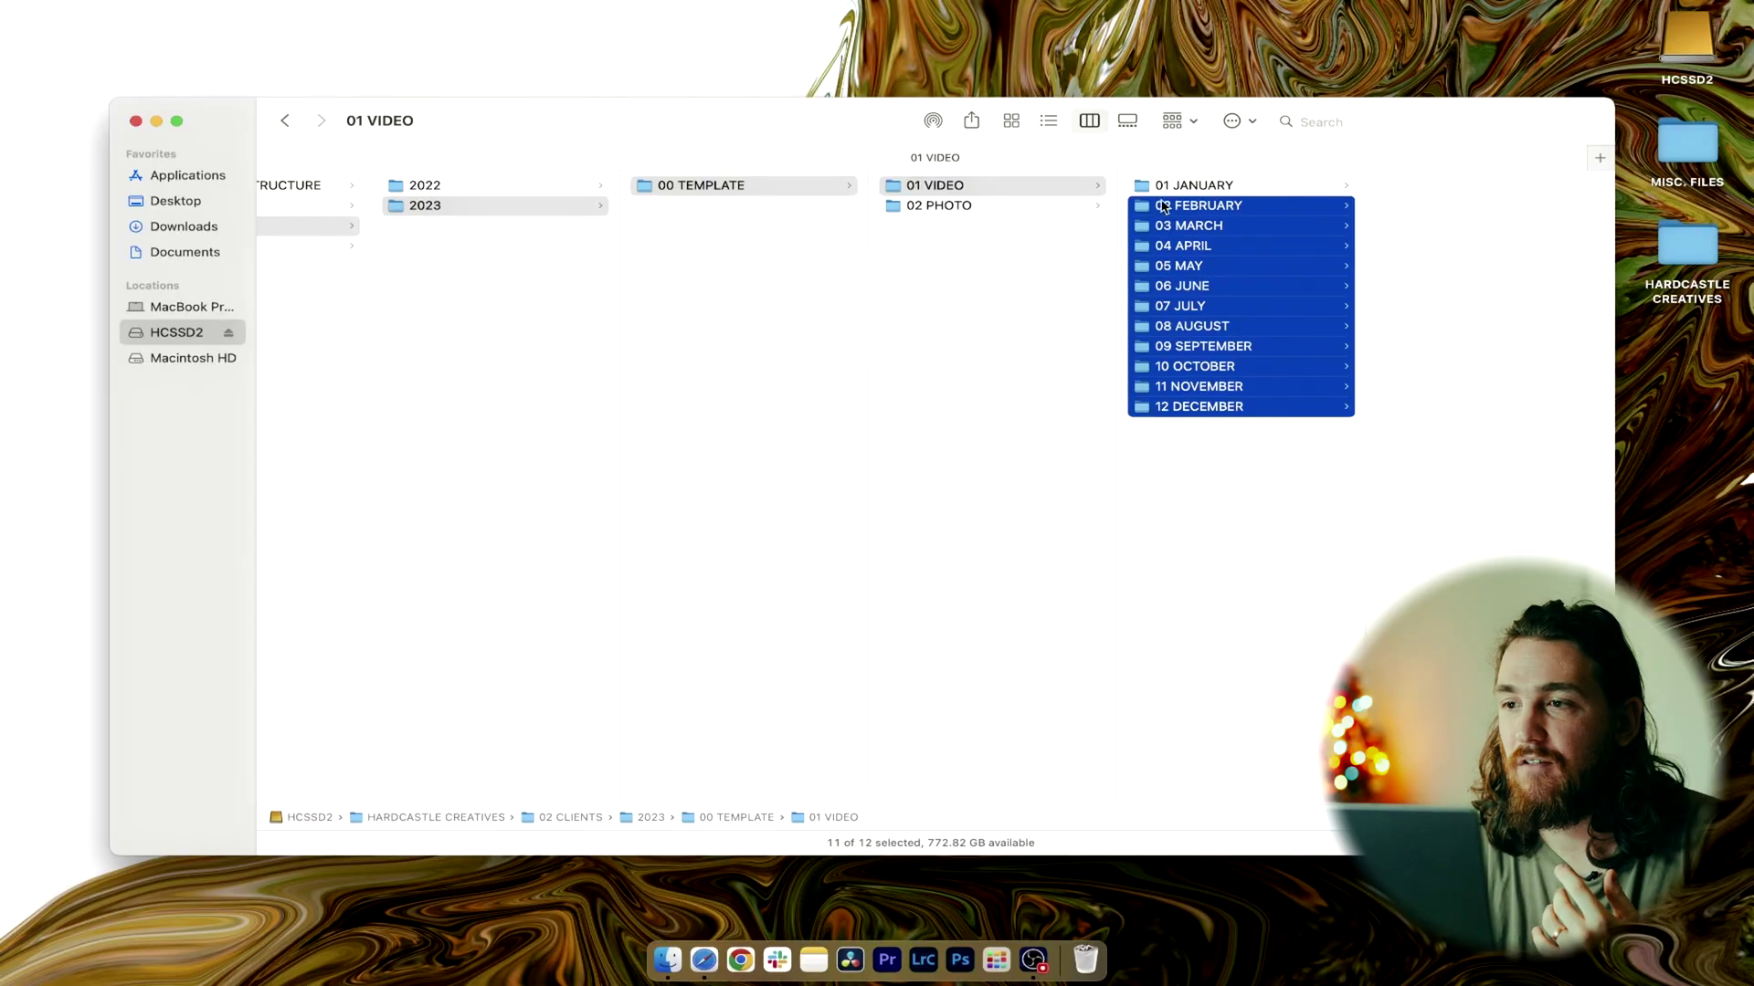
- Copy all twelve month folders from 01 VIDEO into 02 PHOTO
left_click(1164, 185, "shift")
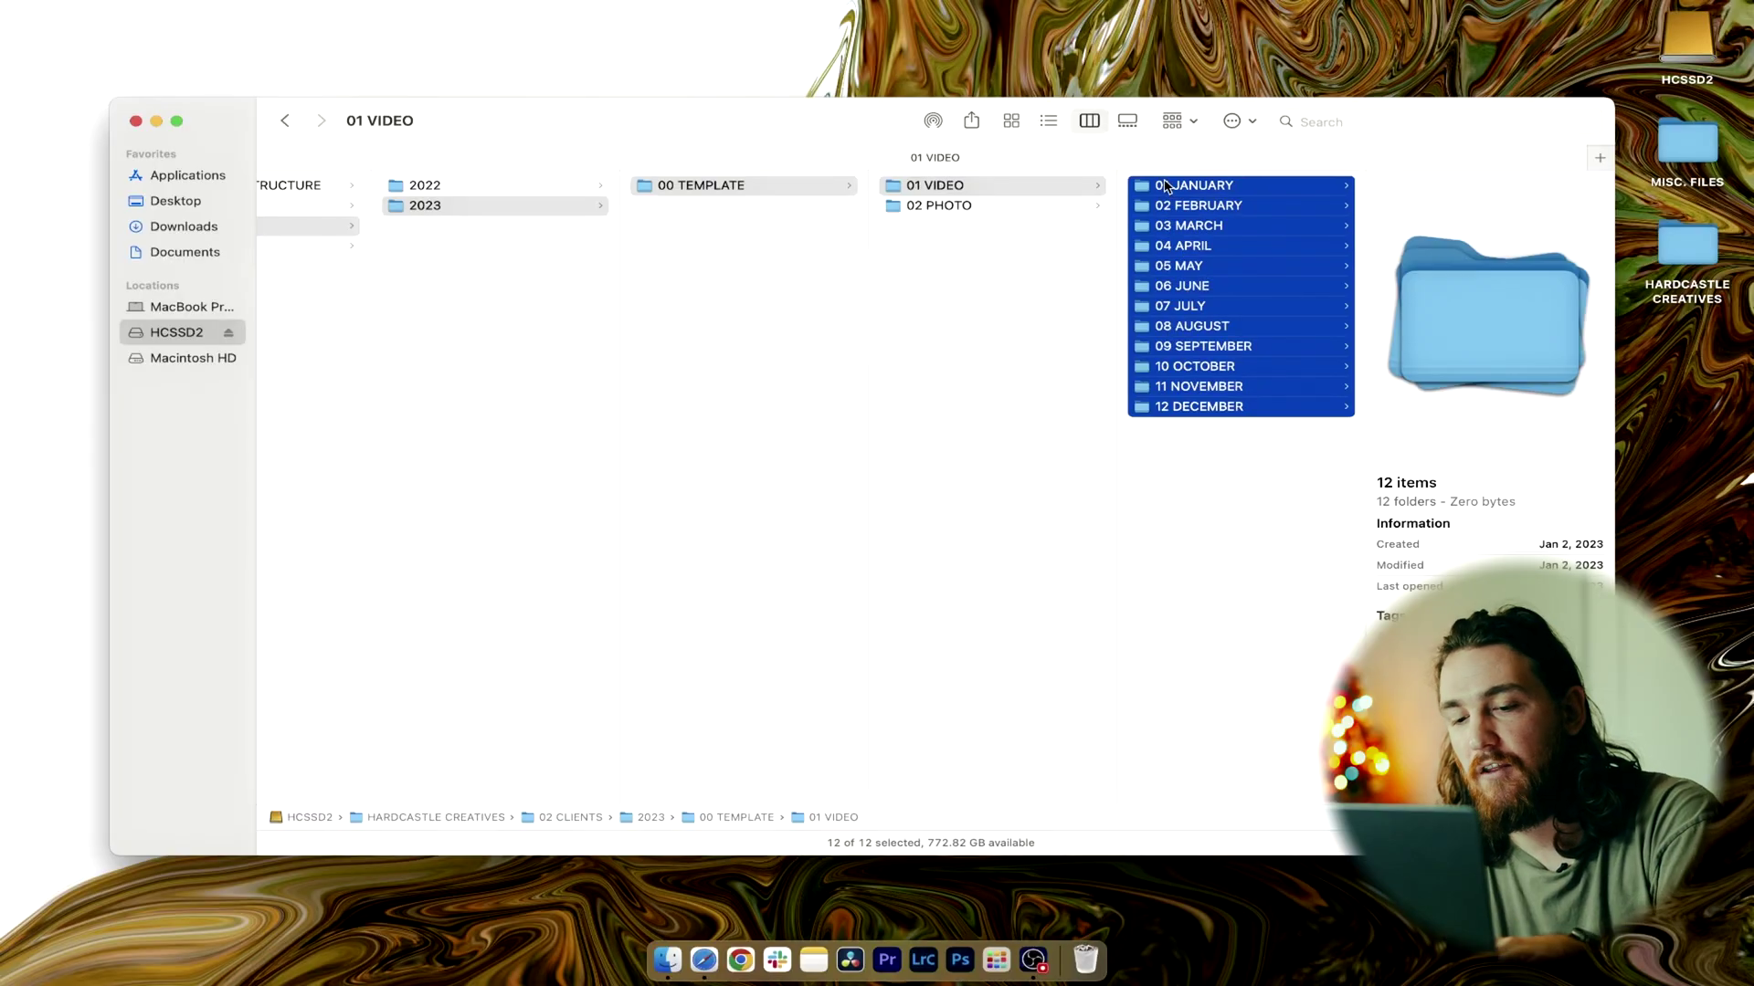
left_click(951, 209)
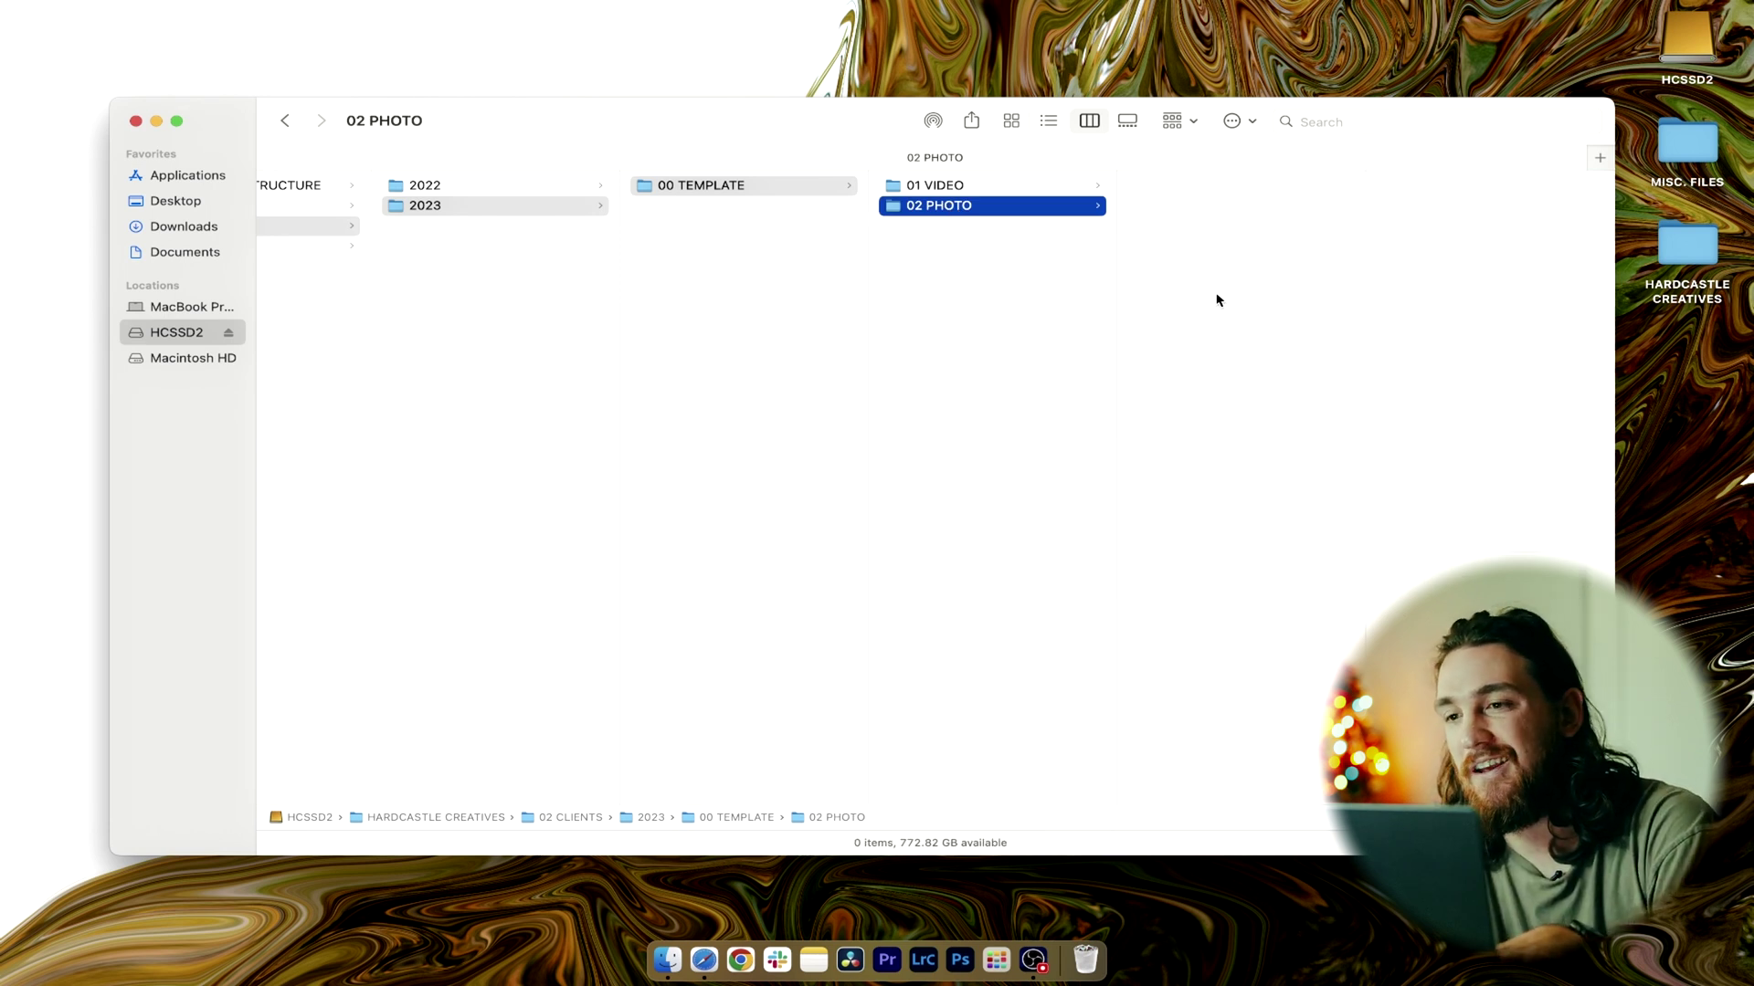
key("super+v")
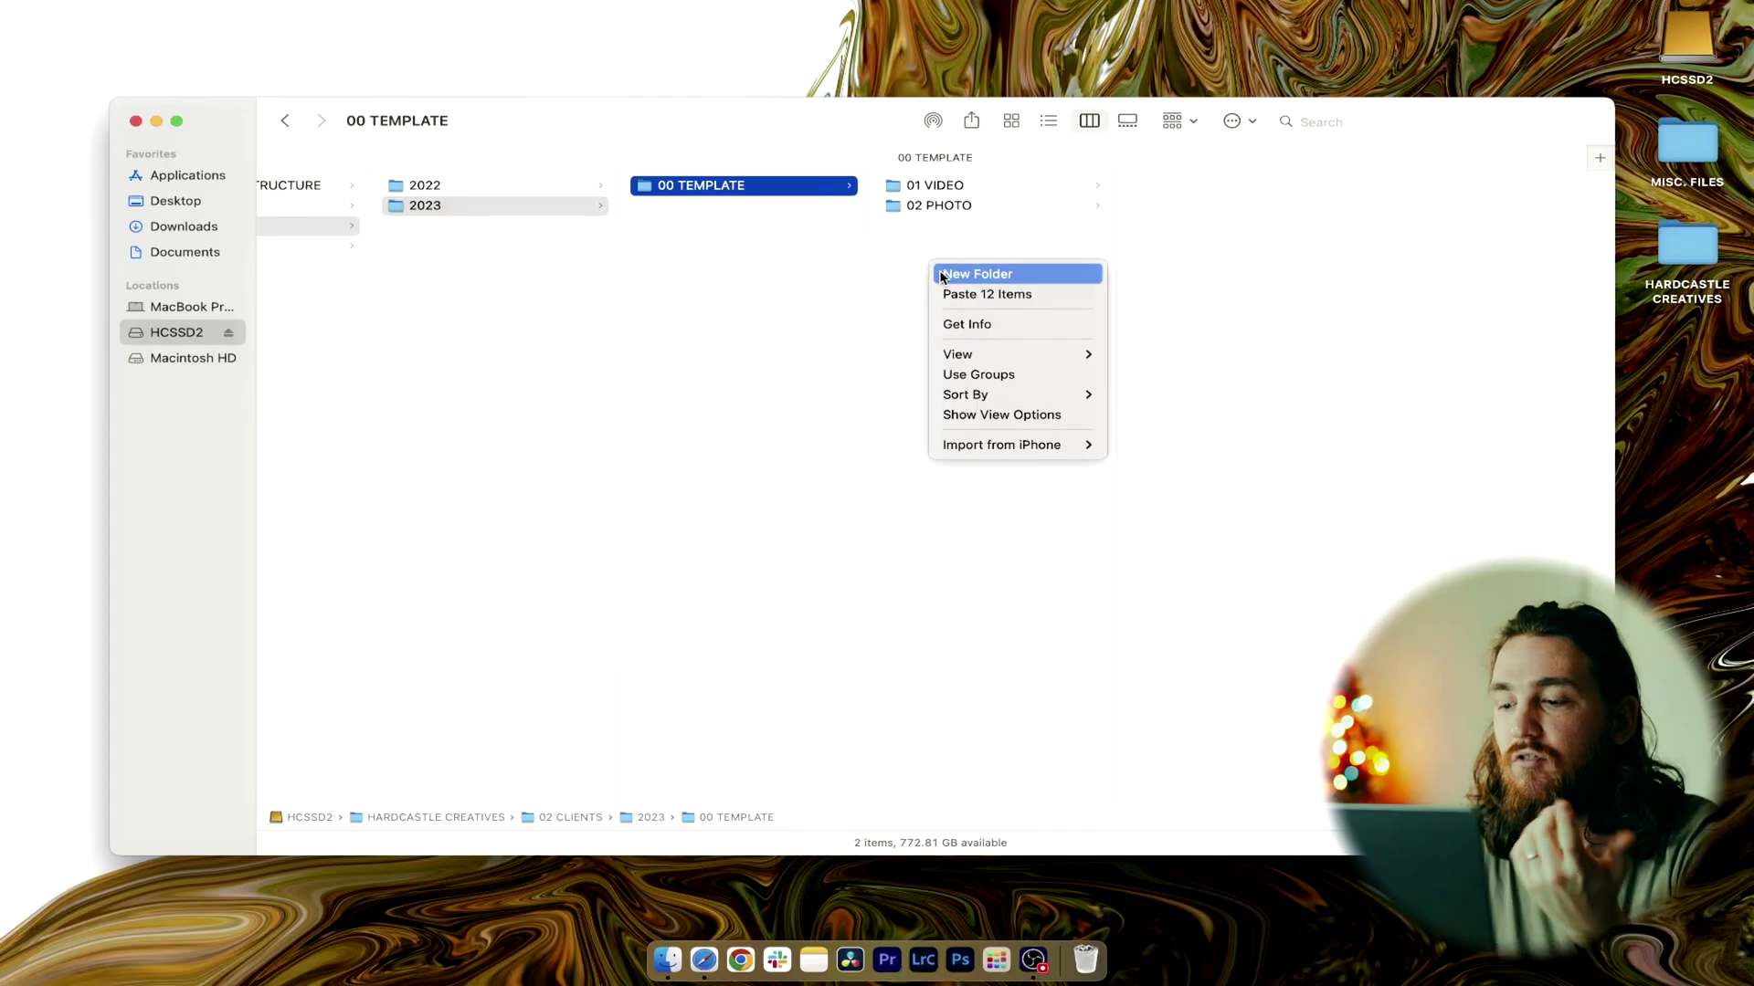
- Create a 03 AUDIO folder in 00 TEMPLATE containing the subfolders 01 MUSIC, 02 DIALOGUE and 03 SFX
left_click(942, 274)
type("03 AUDIO")
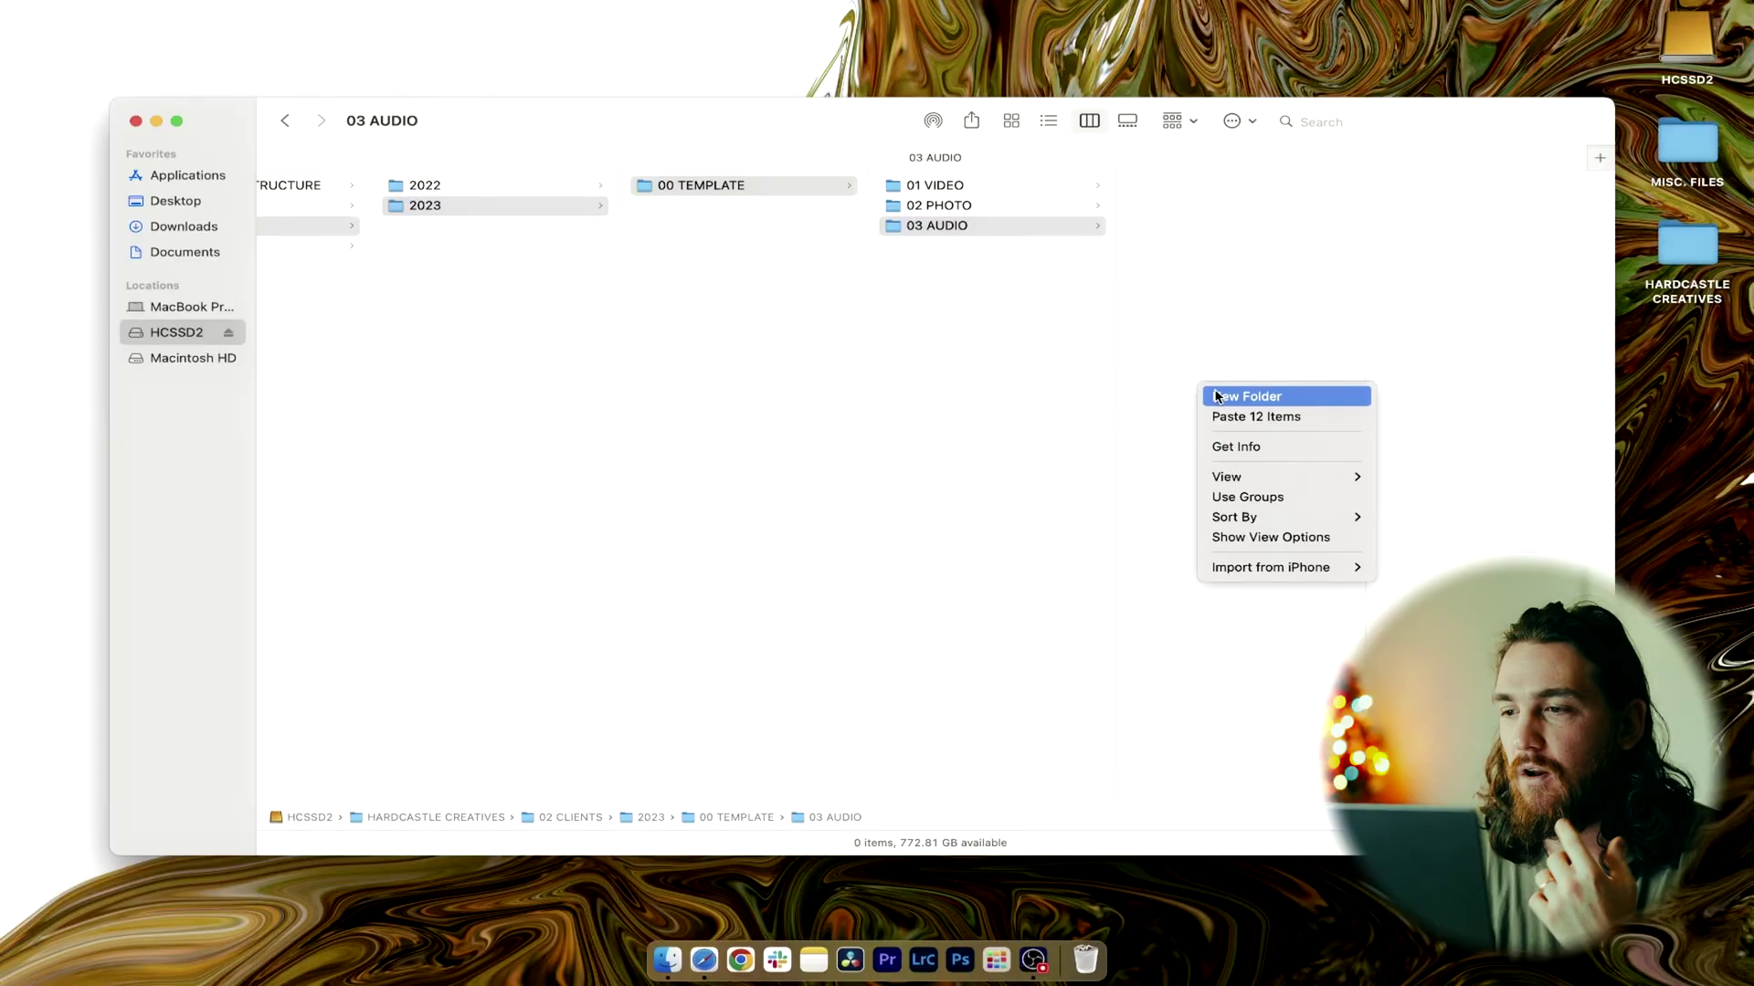
left_click(1214, 395)
type("01 MUSIC")
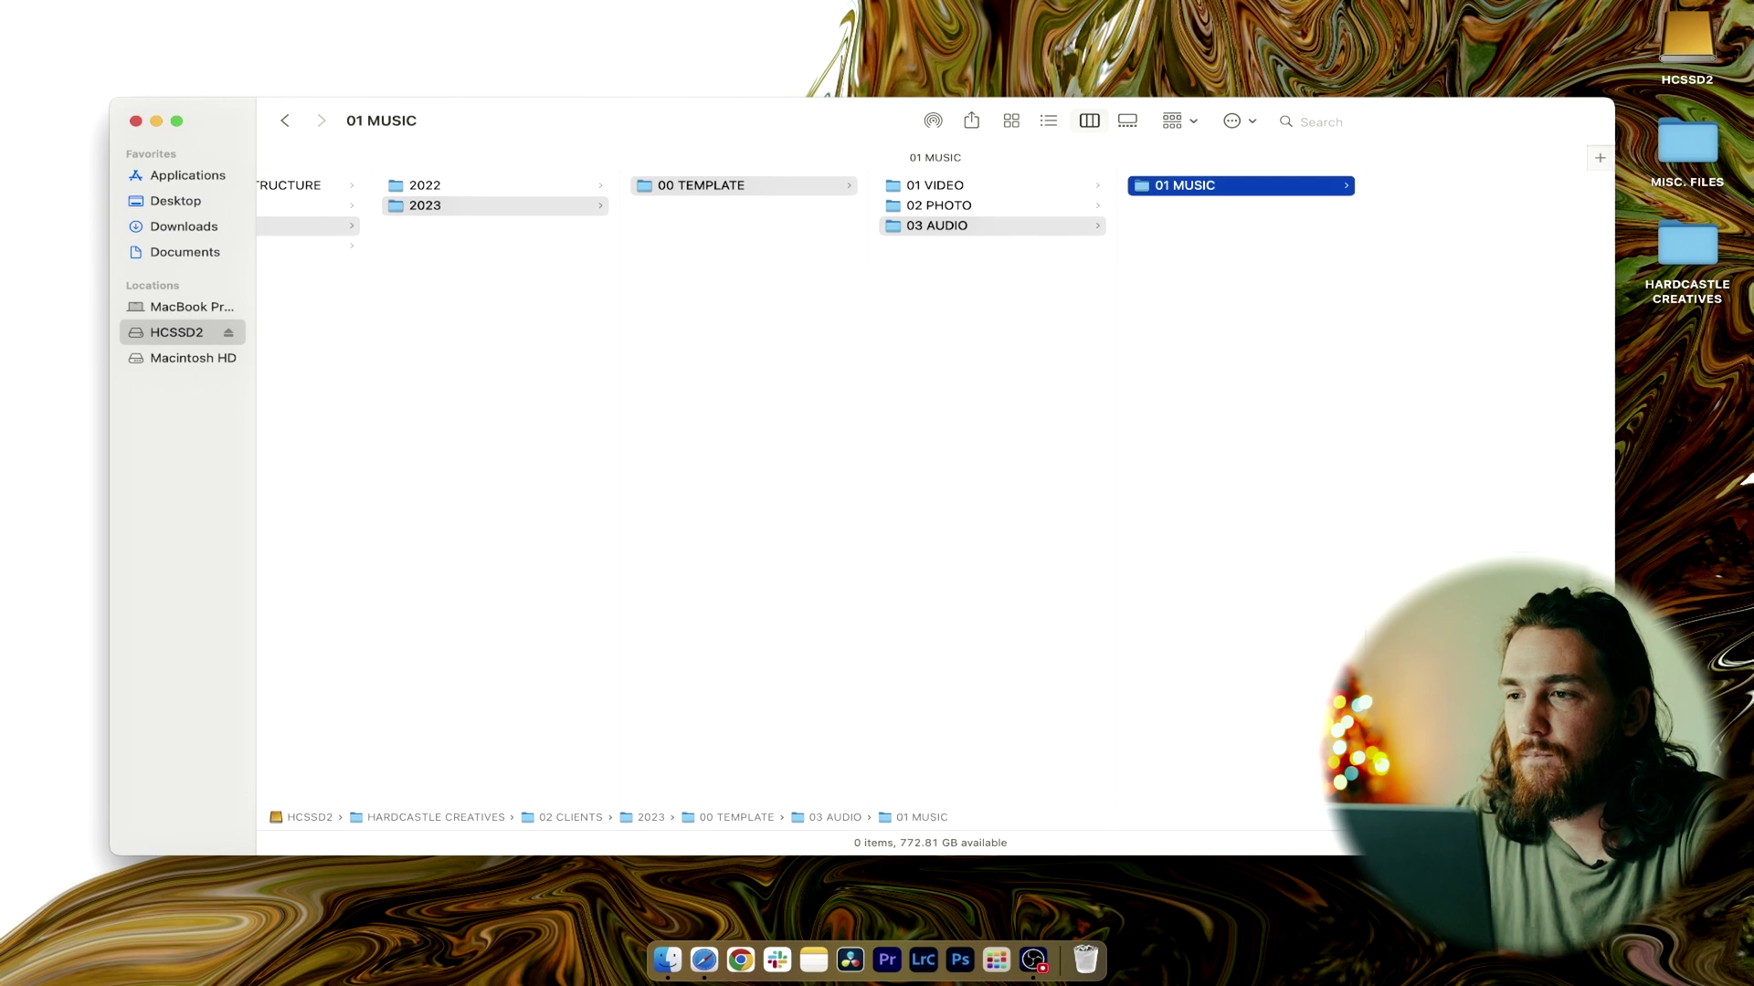
right_click(1216, 397)
left_click(1240, 399)
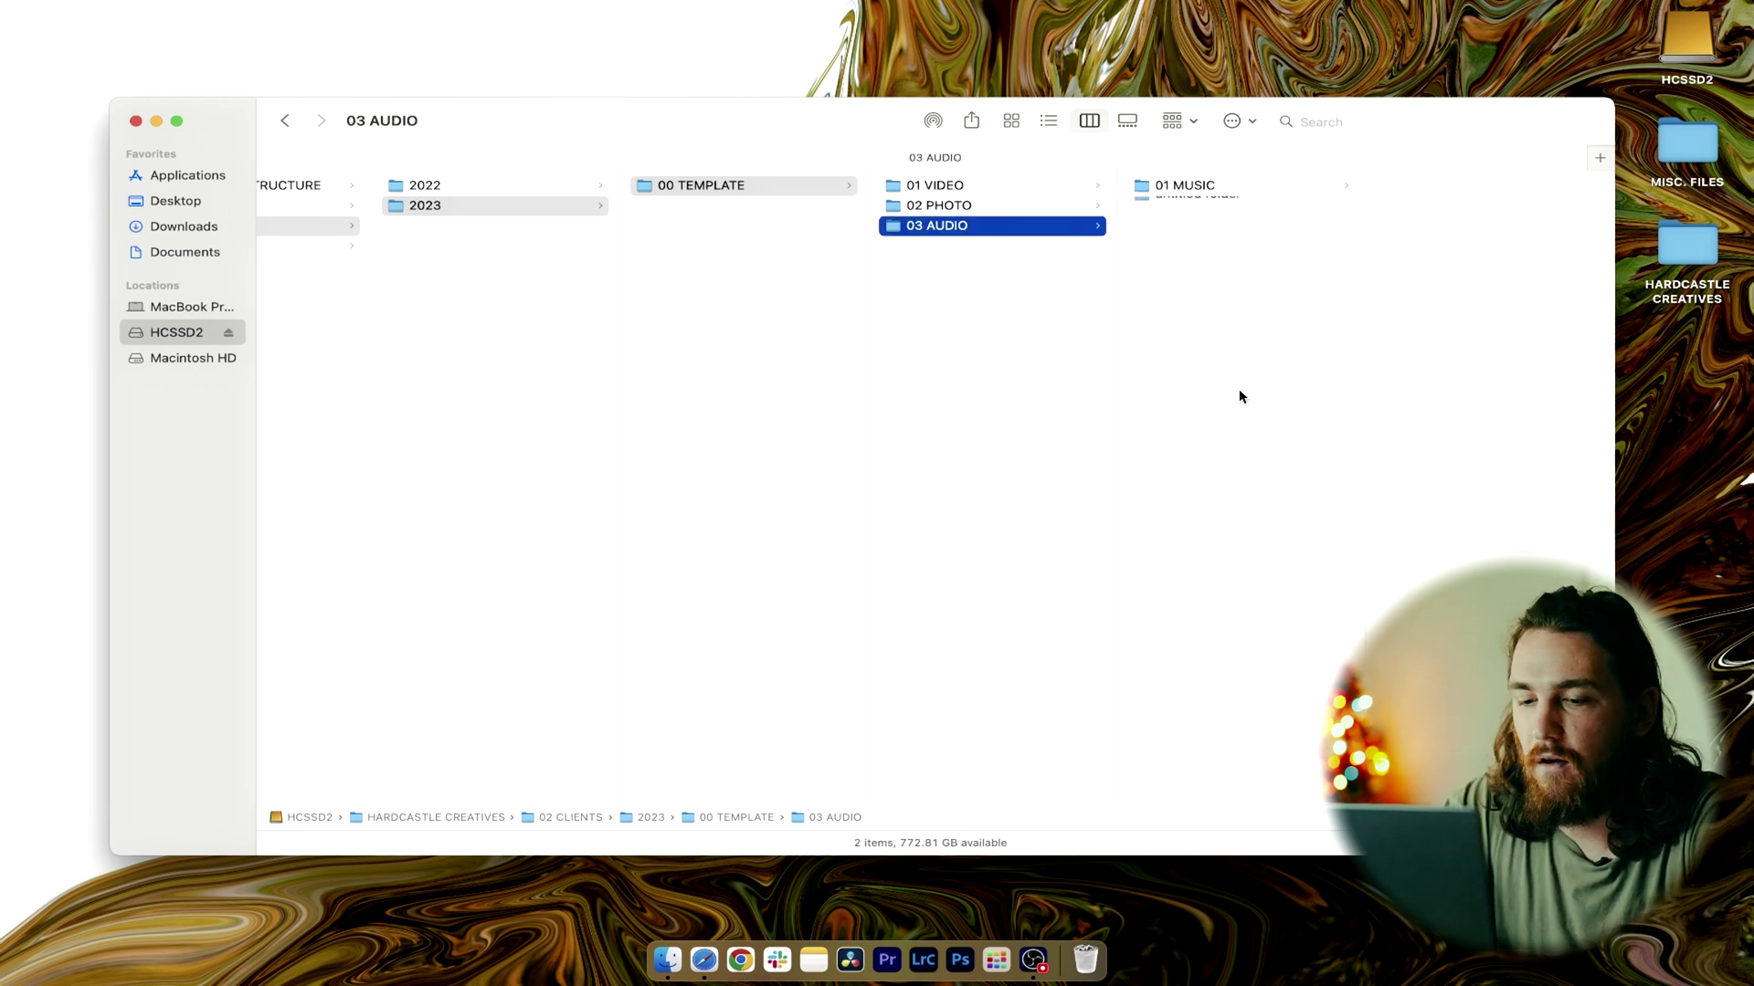
type("2 DIALOGUE")
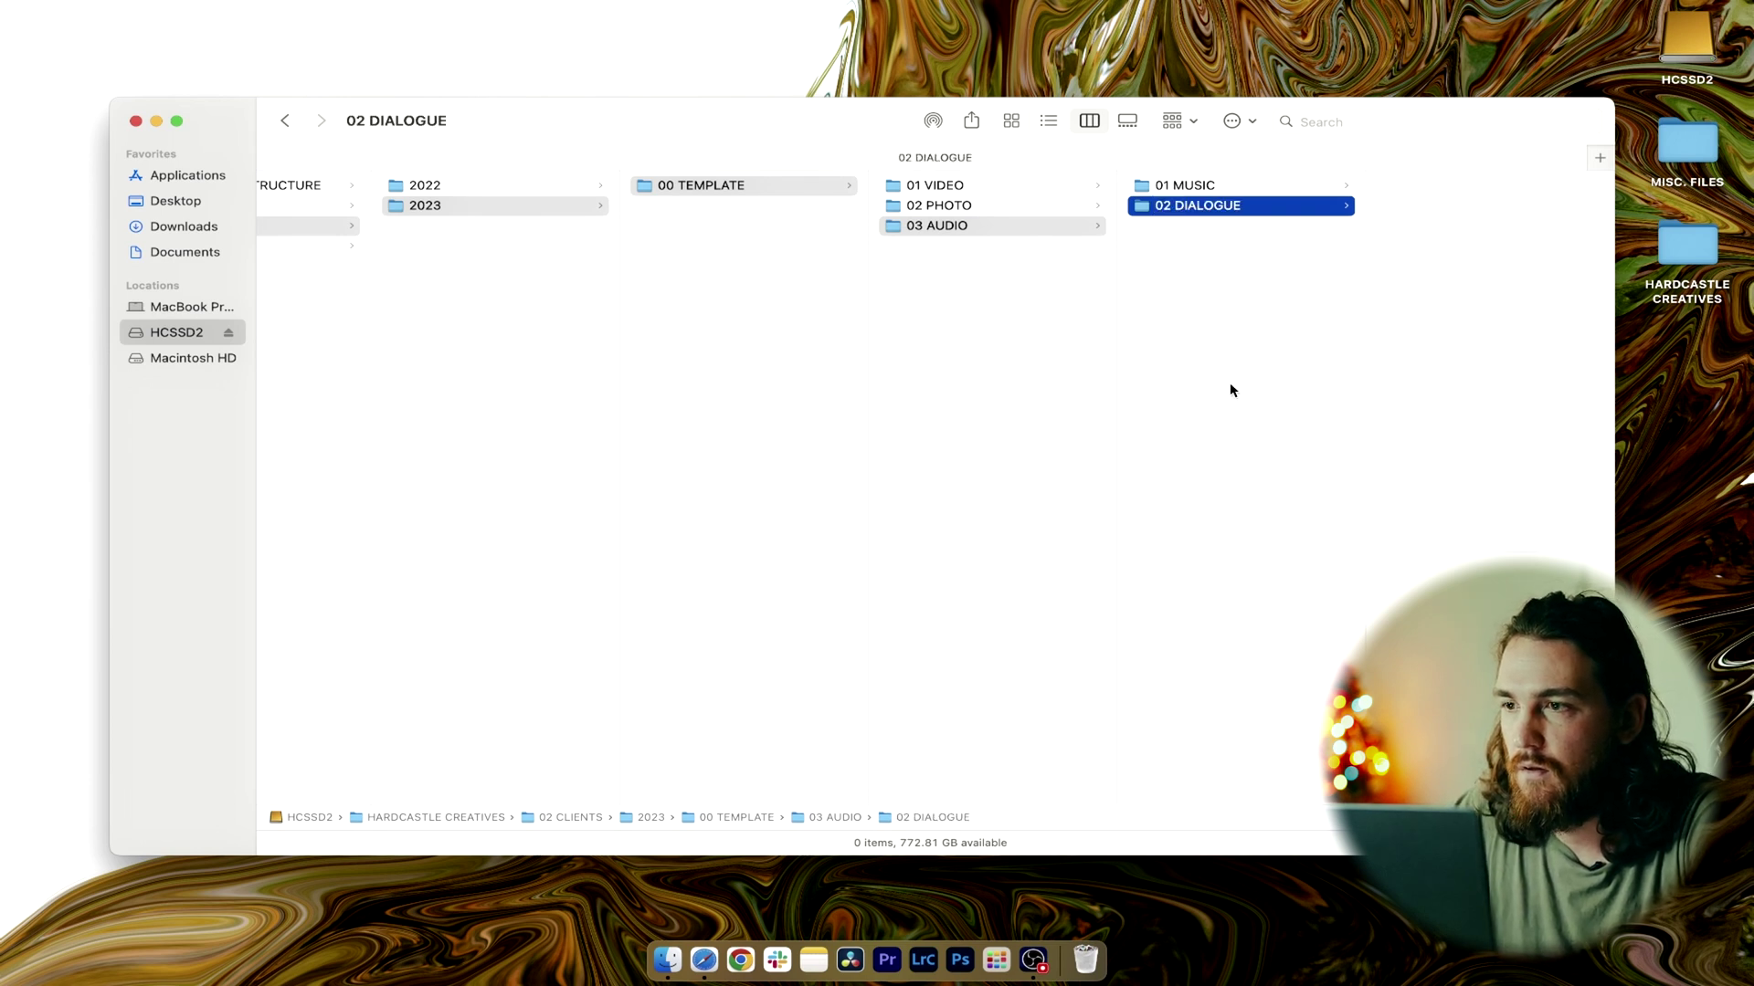
right_click(1230, 390)
left_click(1249, 387)
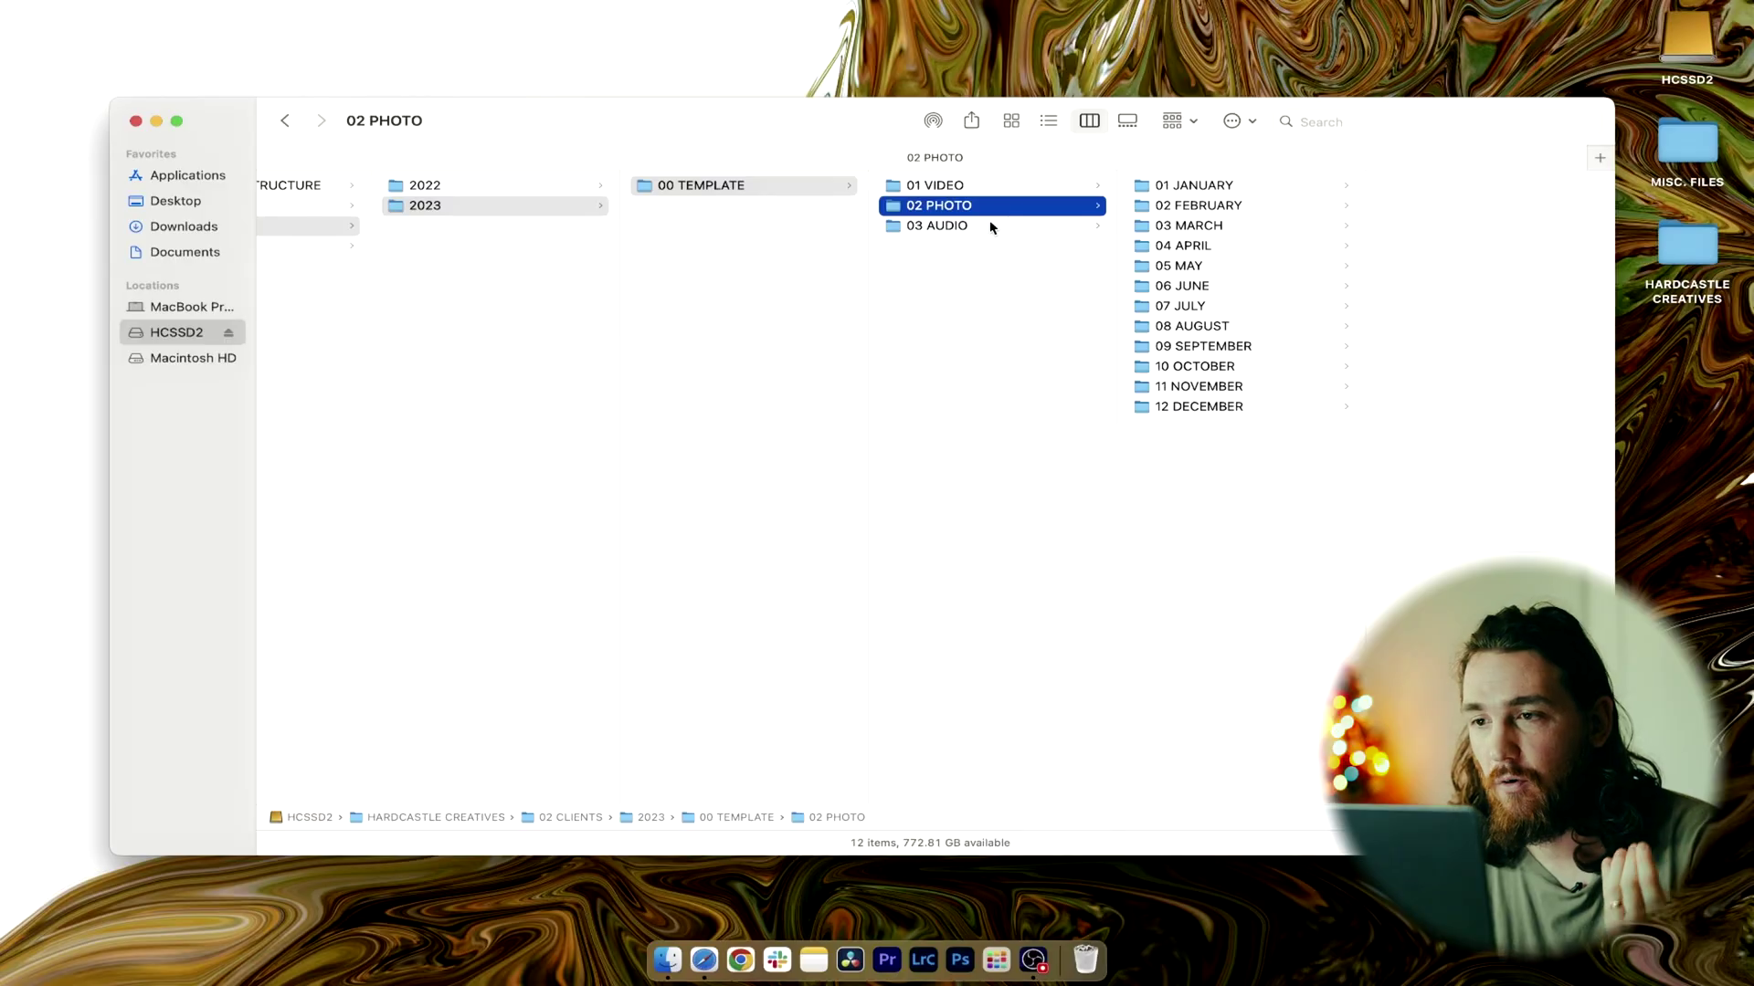
- Paste the twelve copied month folders into each of the 03 AUDIO subfolders: 01 MUSIC, 02 DIALOGUE and 03 SFX
left_click(991, 226)
left_click(1233, 185)
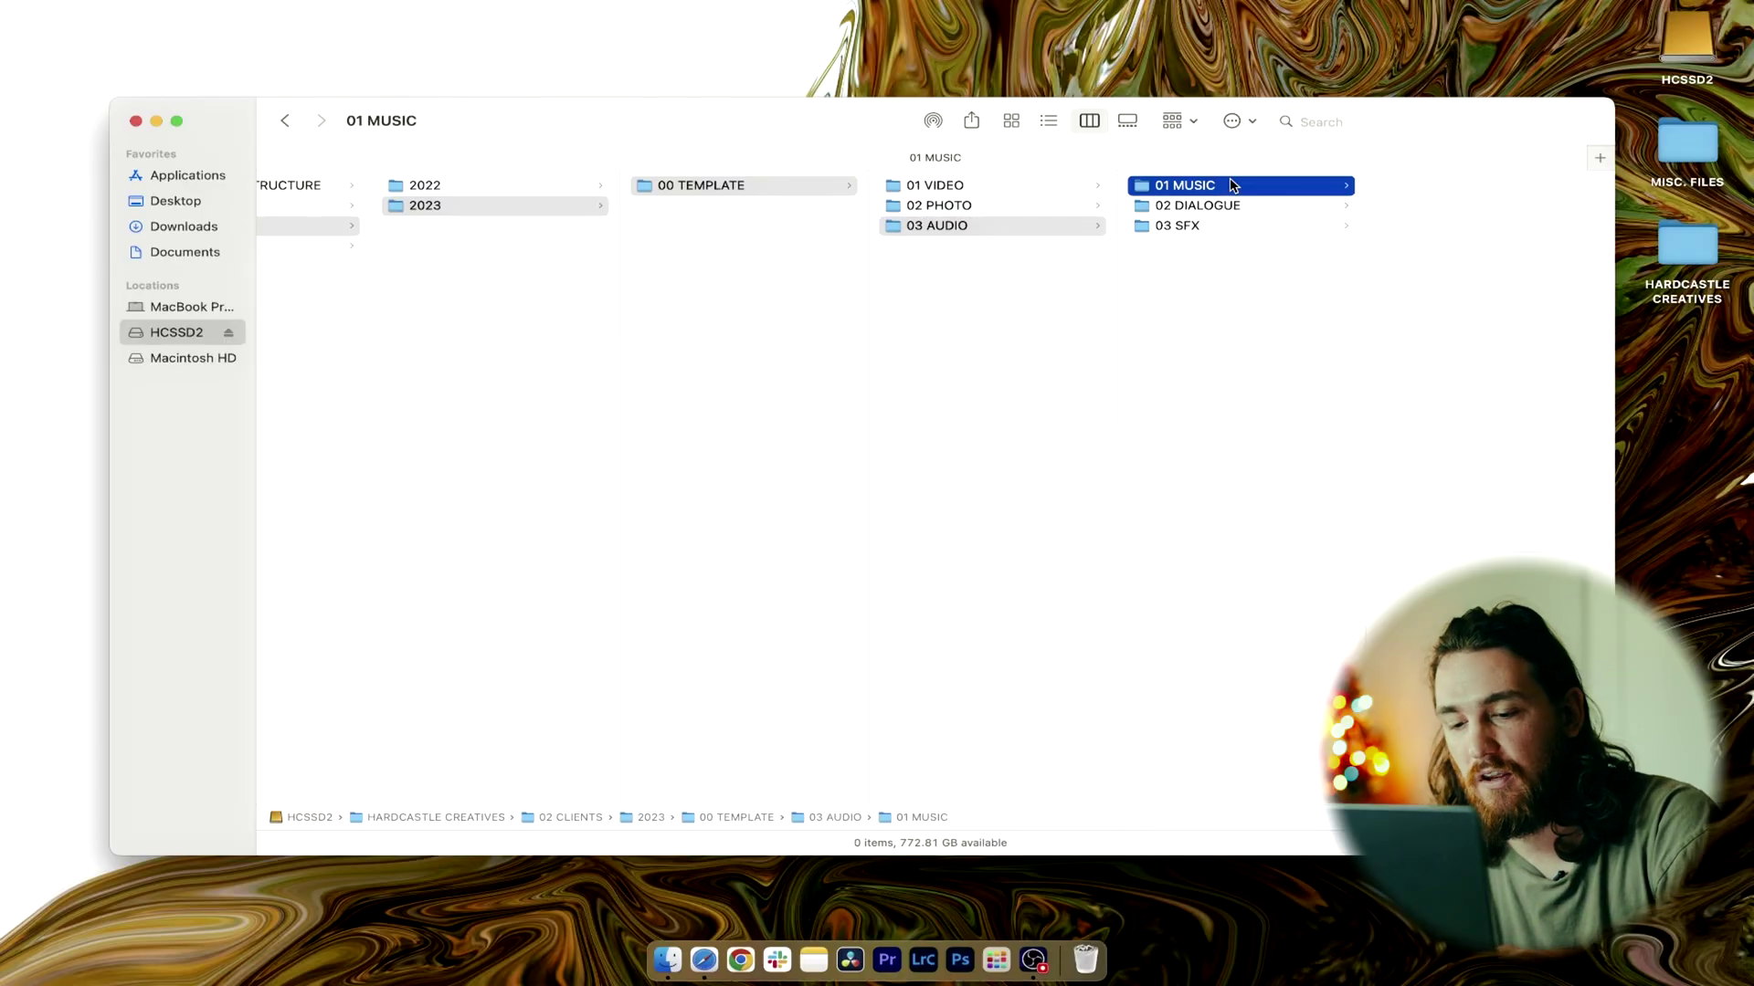
key("super+v")
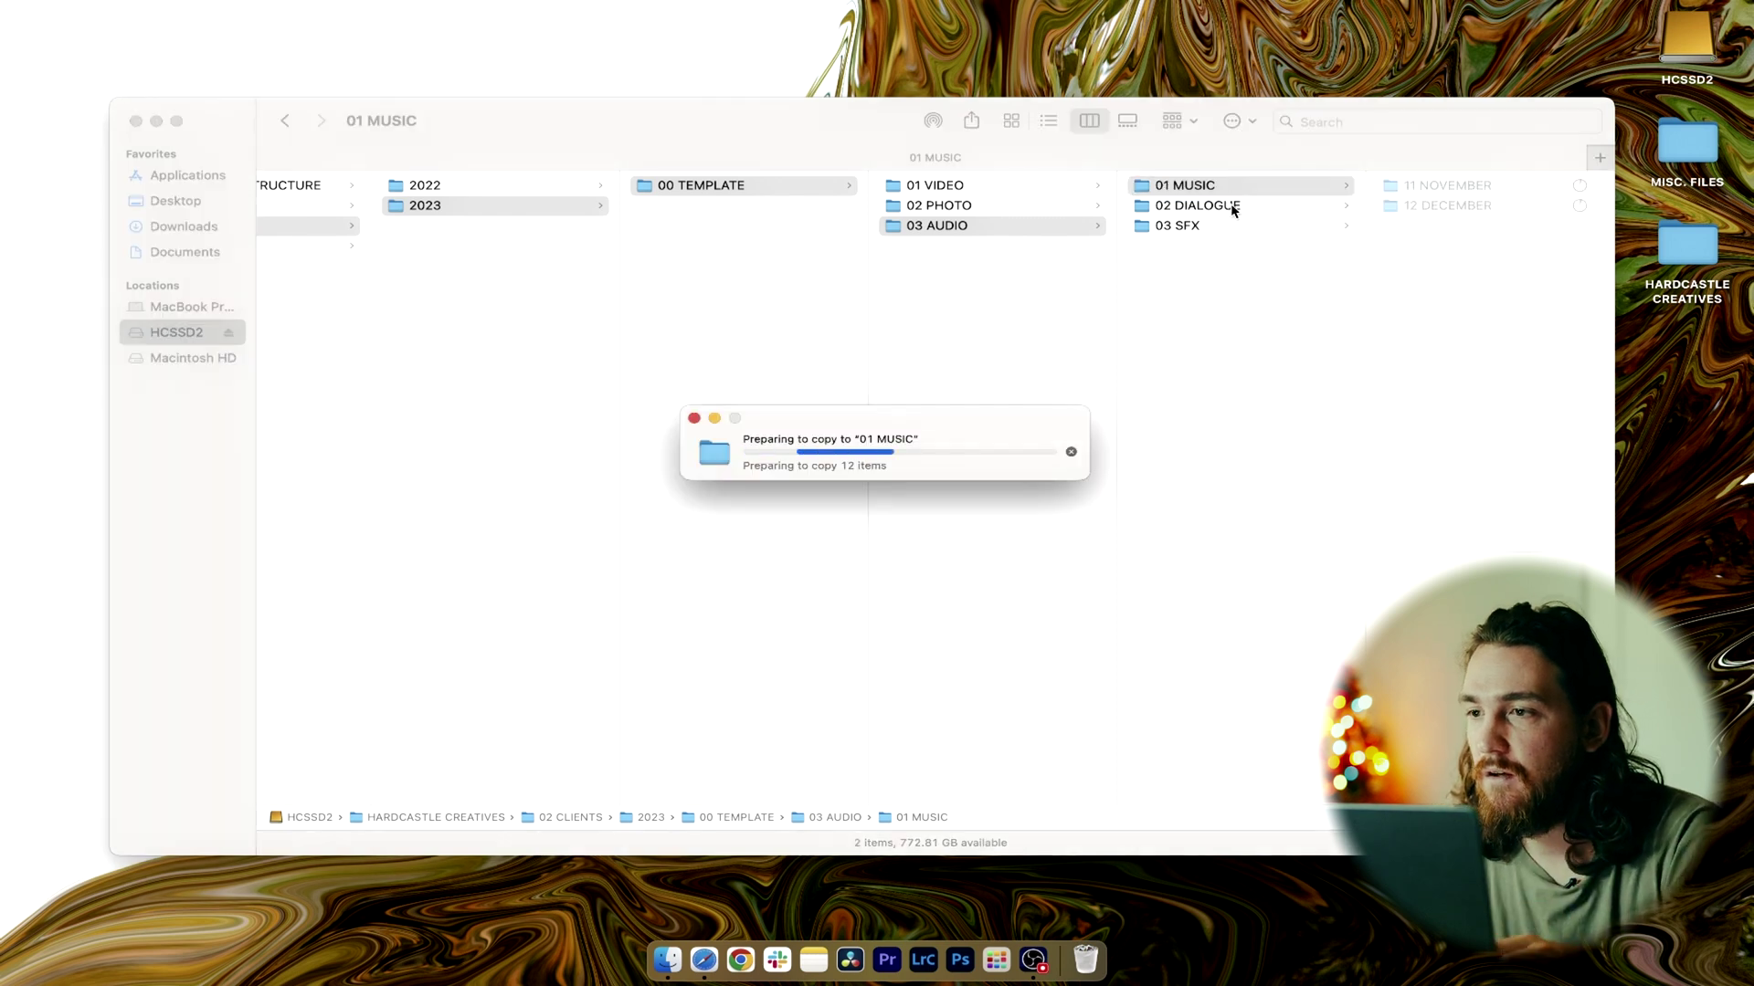
left_click(1232, 207)
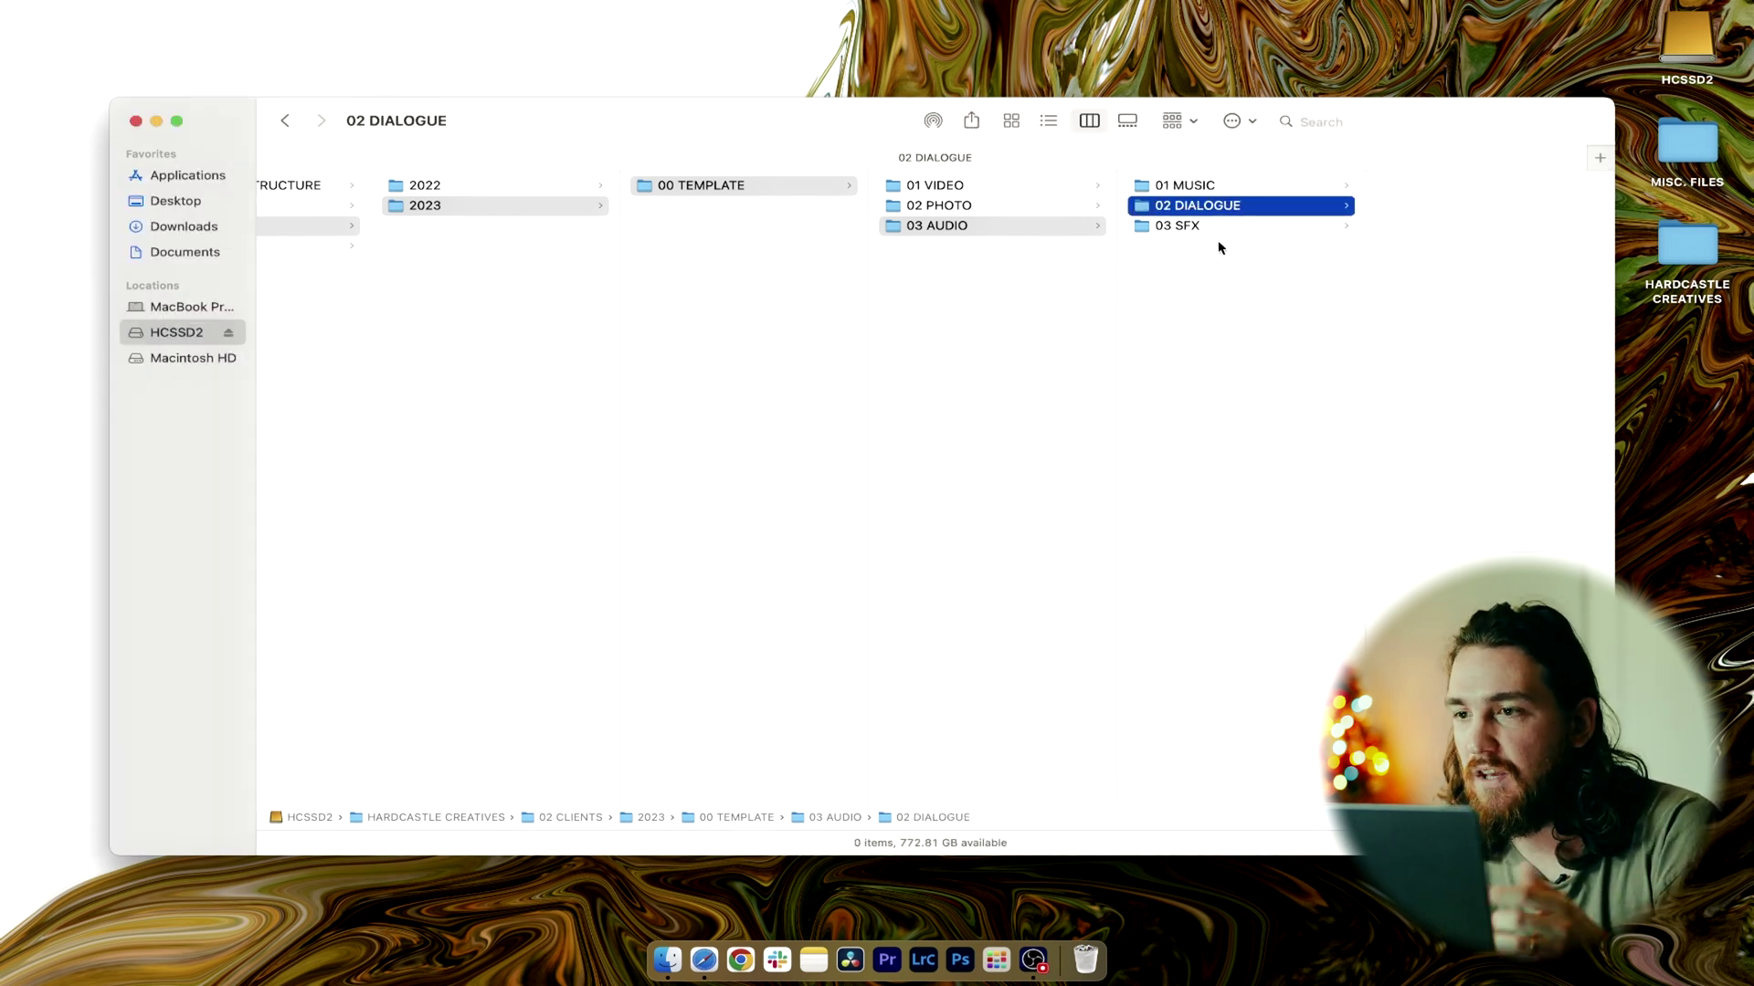
left_click(1222, 227)
key("super+v")
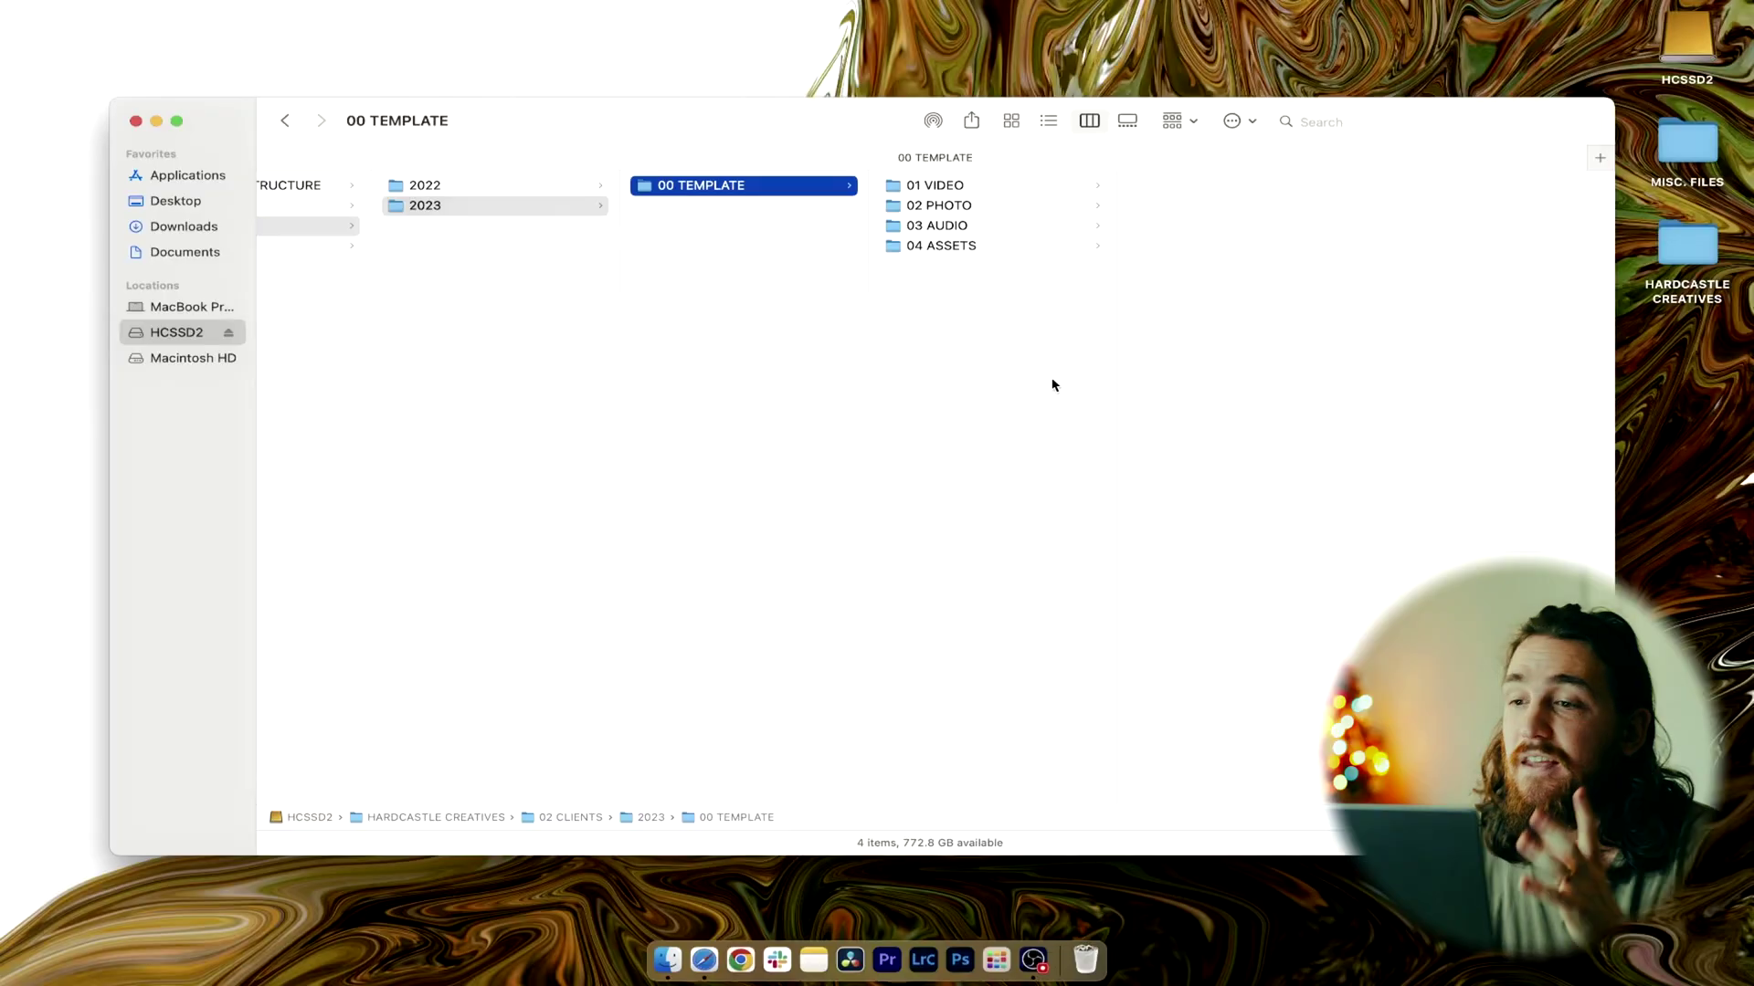
- Create a 05 DELIVERABLES folder inside 00 TEMPLATE, below 04 ASSETS
right_click(1049, 380)
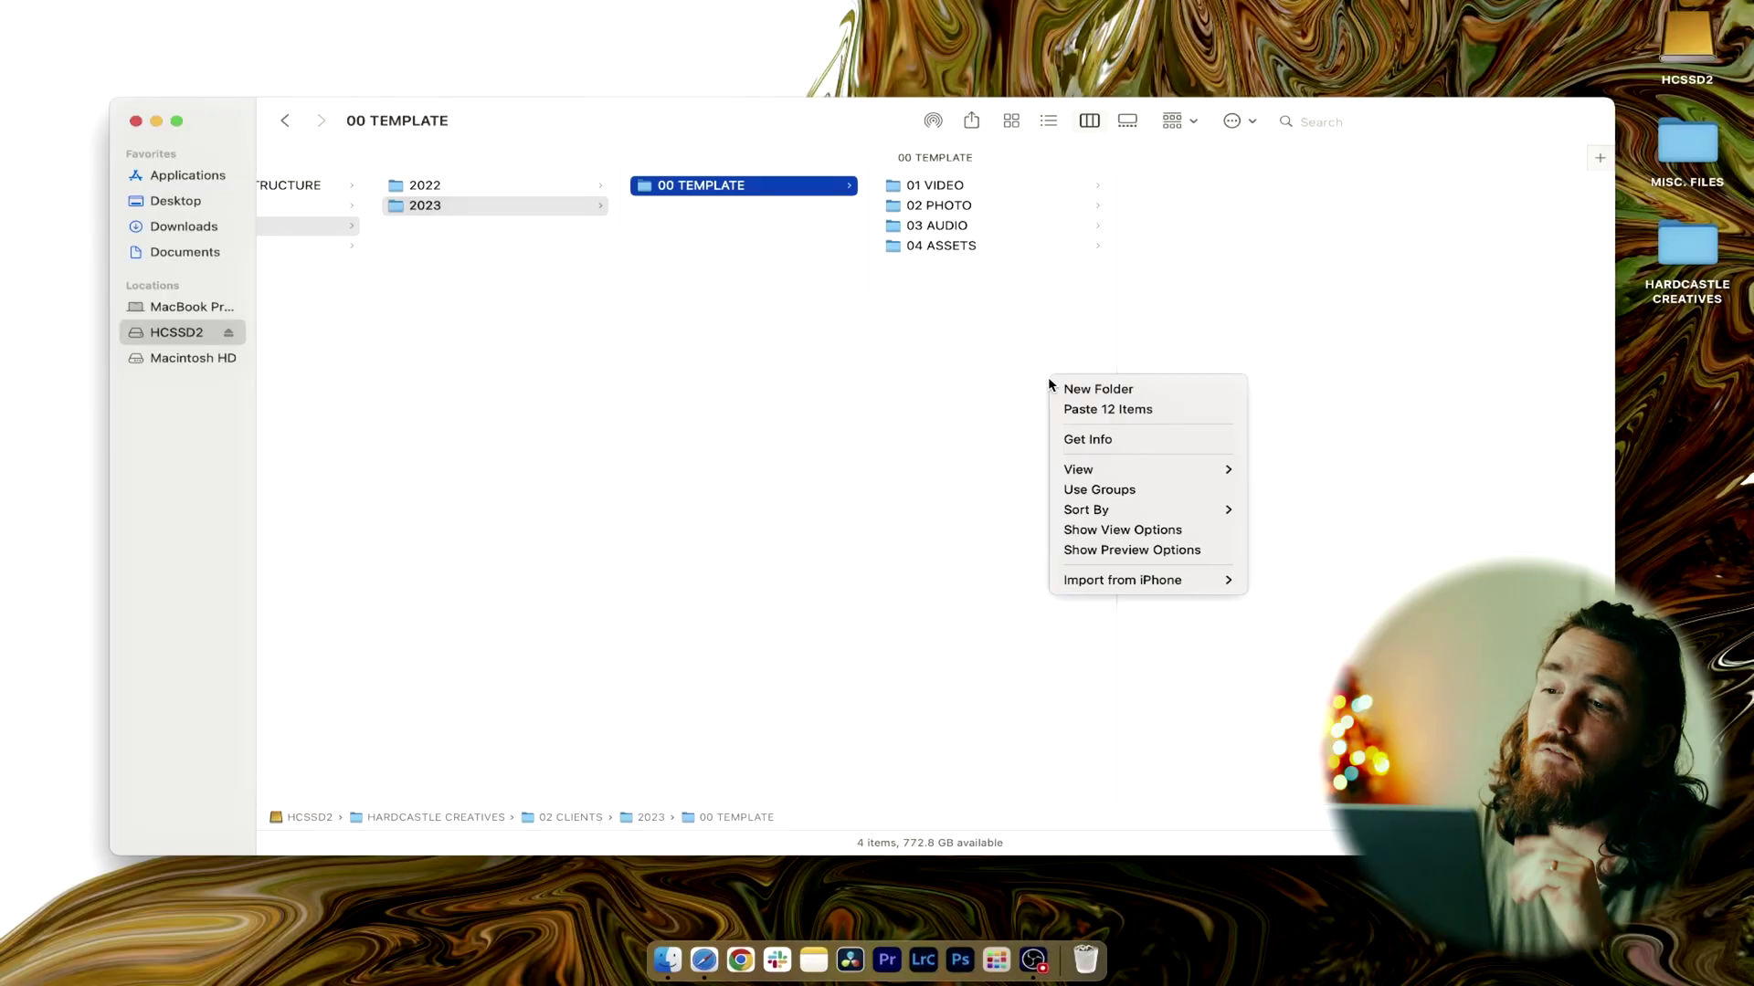
left_click(1096, 390)
type("0")
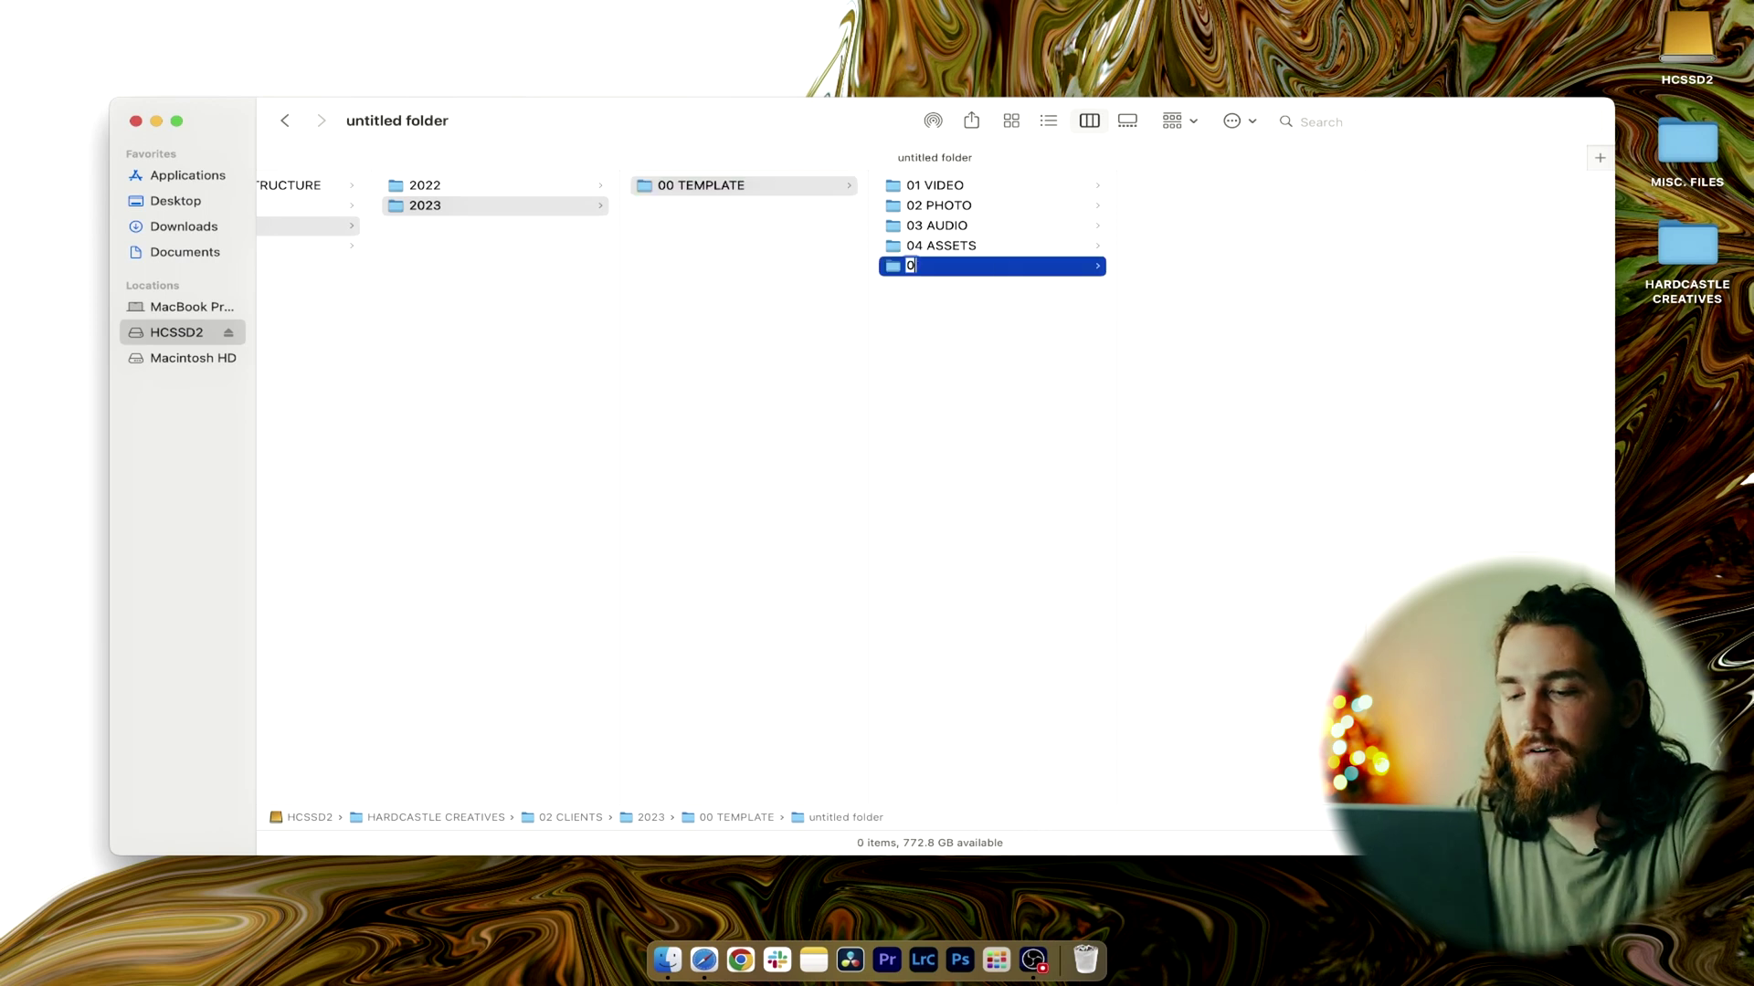
type("5 DELIVERABLES")
key("Return")
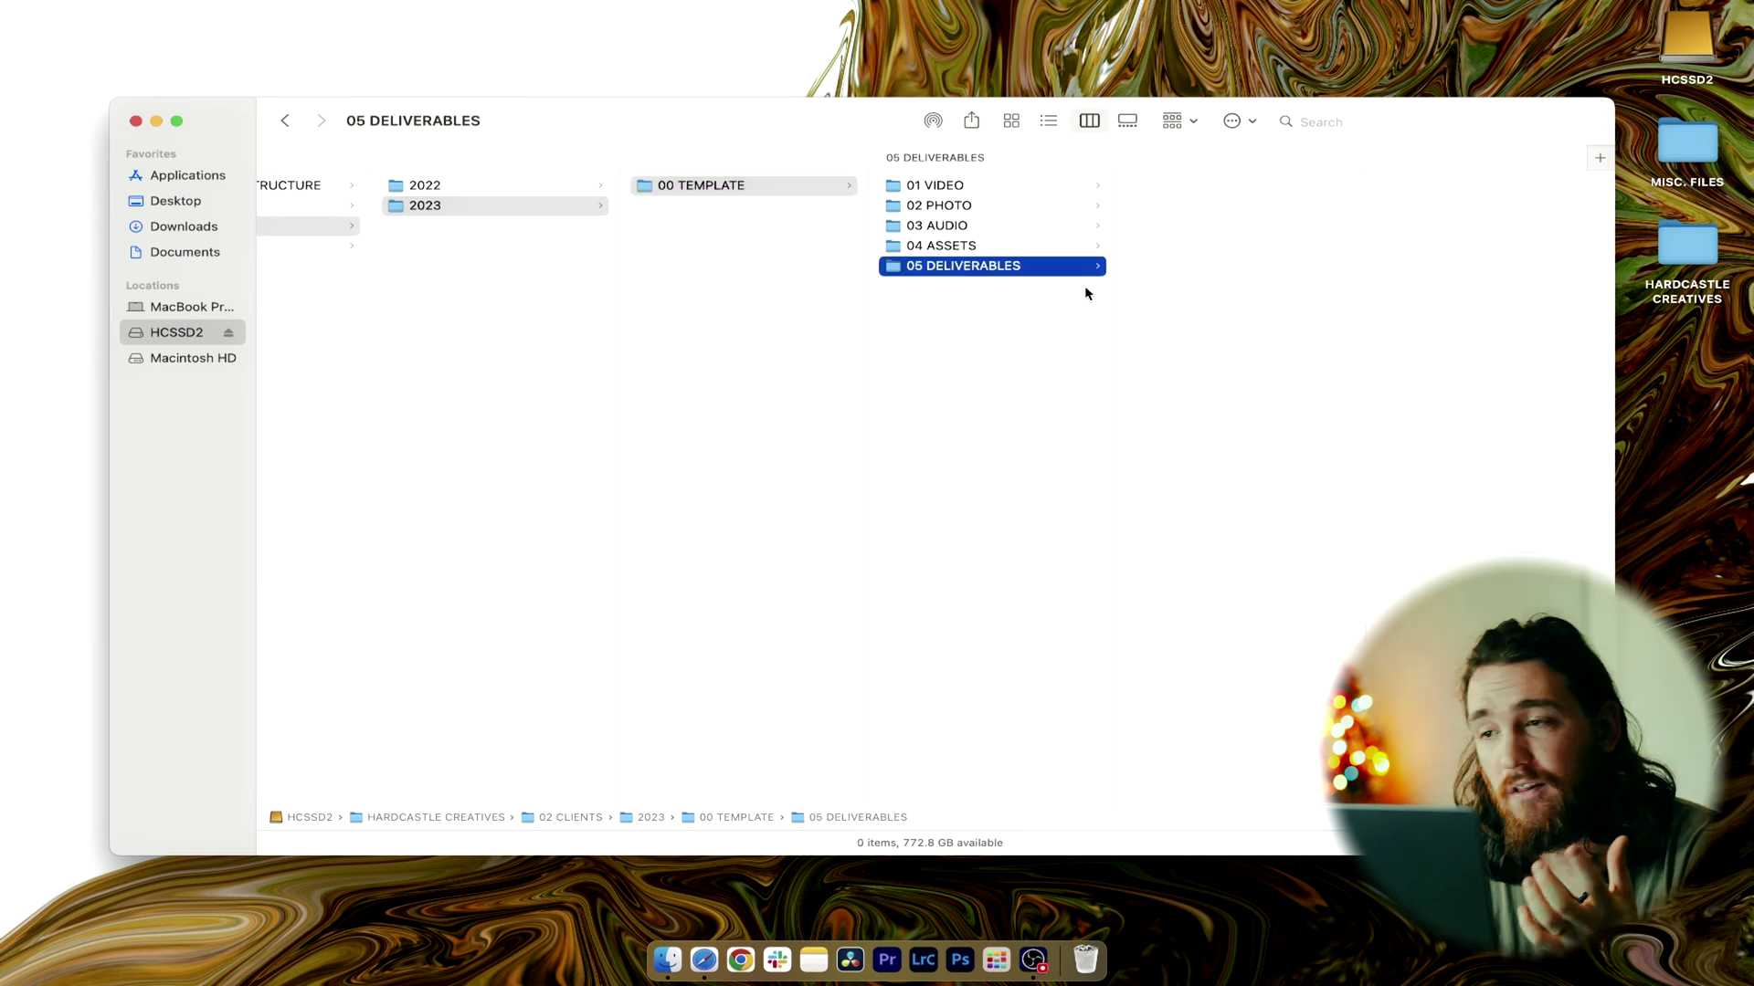
- Create 01 VIDEO and 02 PHOTO subfolders in 05 DELIVERABLES and paste the twelve month folders into each
right_click(1193, 256)
left_click(1192, 257)
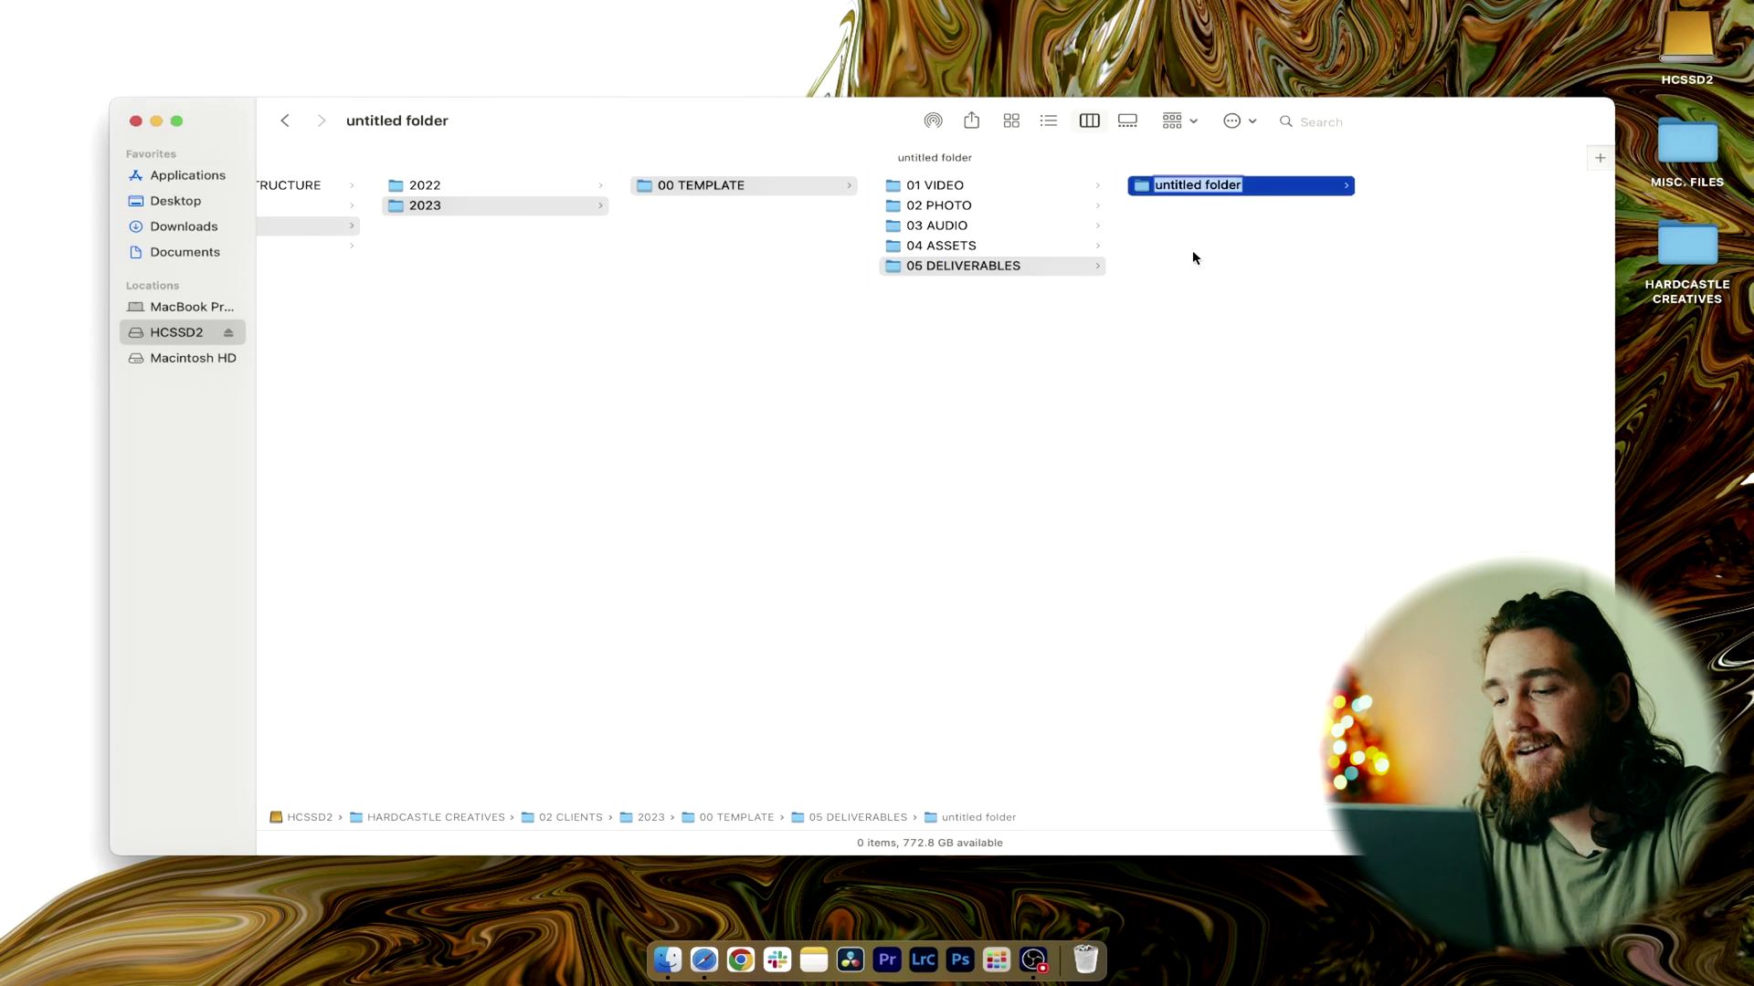
type("01 VIDEO")
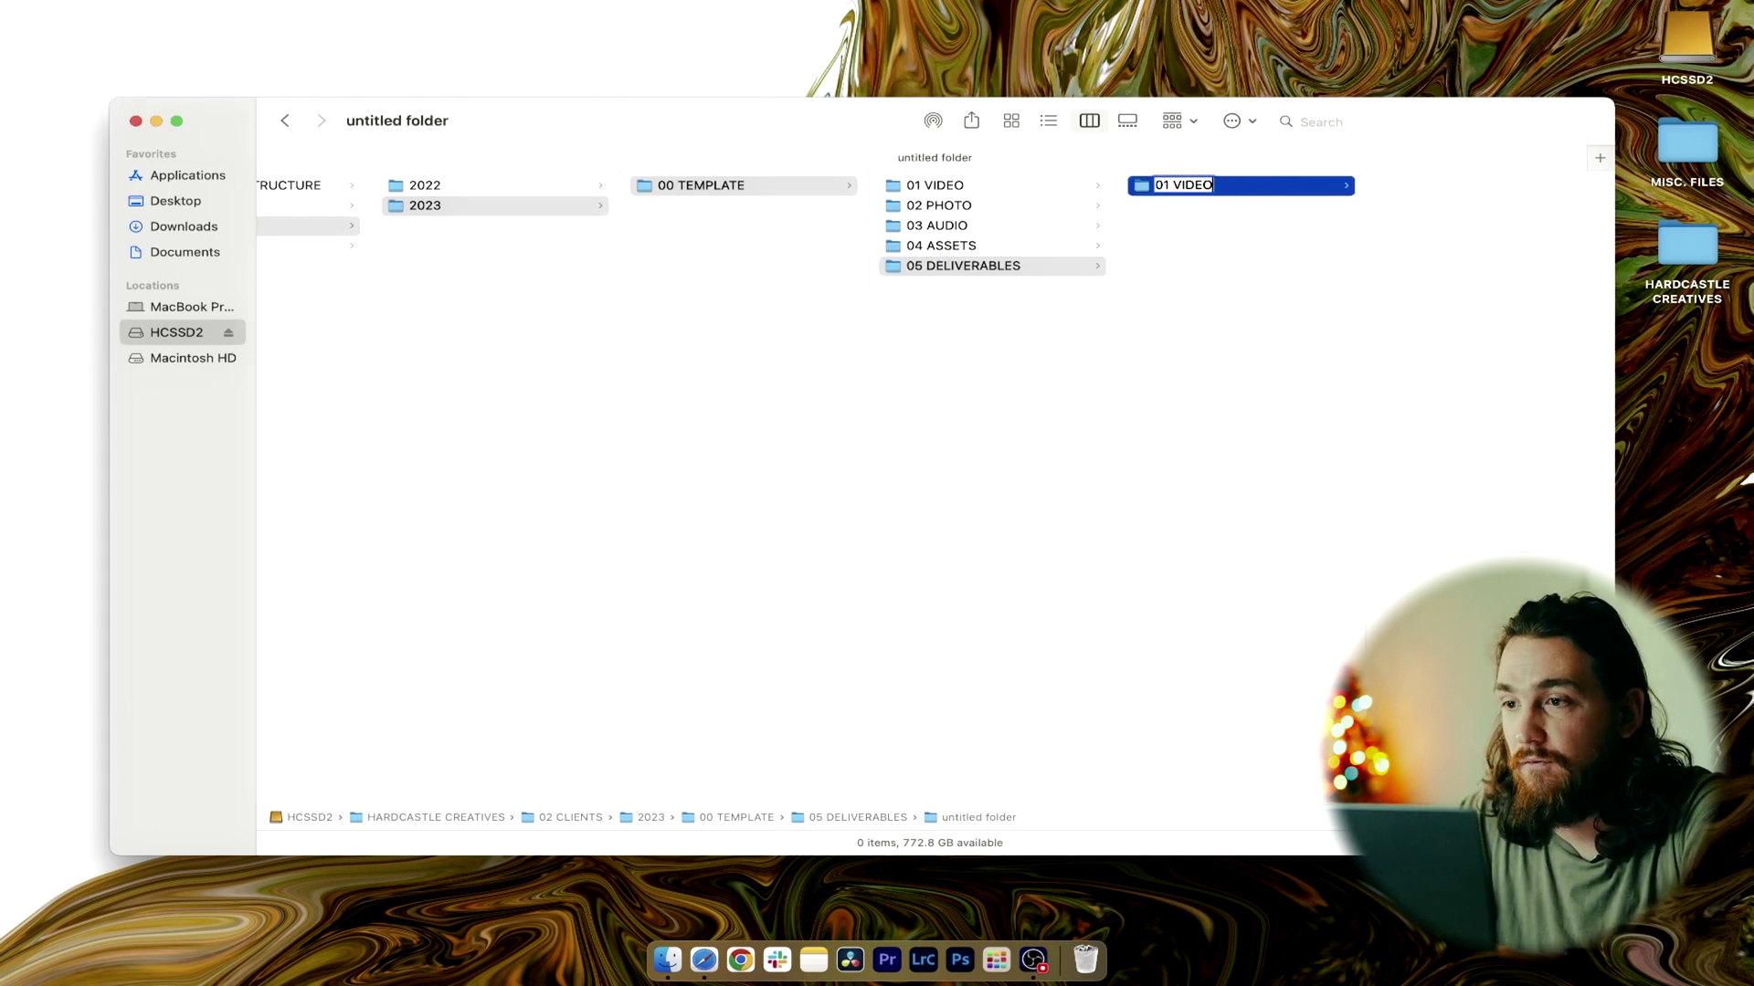
key("Return")
right_click(1167, 252)
left_click(1184, 258)
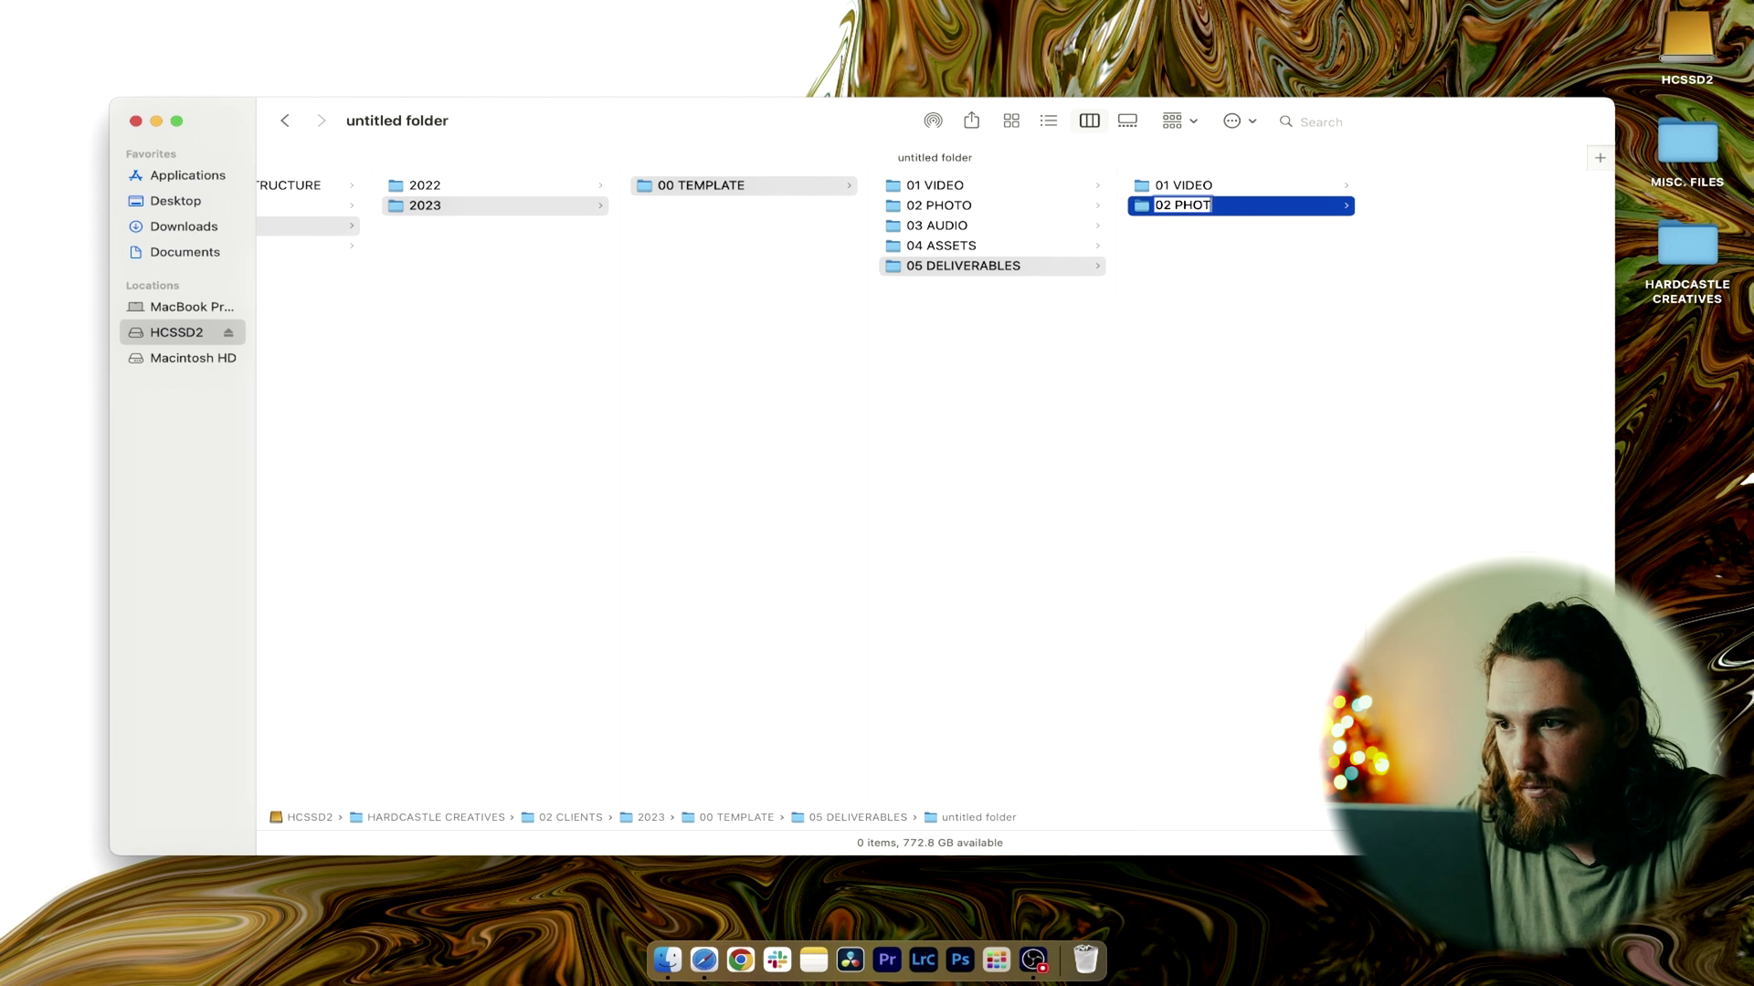
type("02 PHOTO")
key("Return")
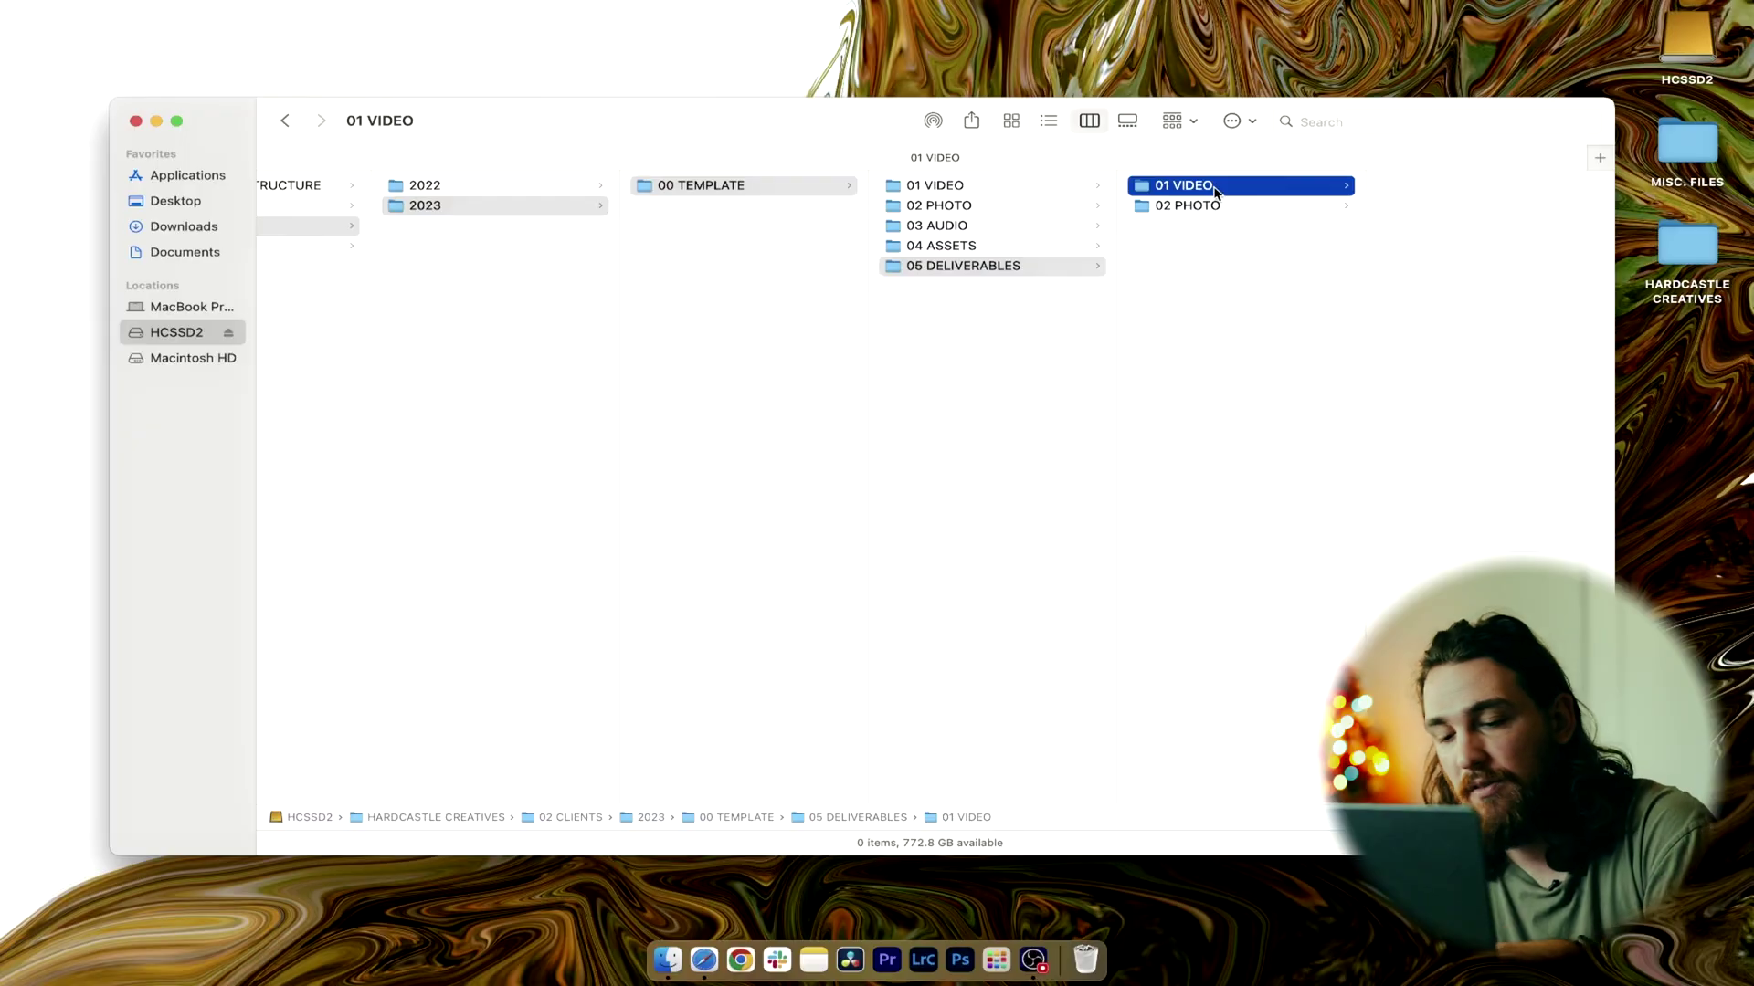
left_click(1187, 205)
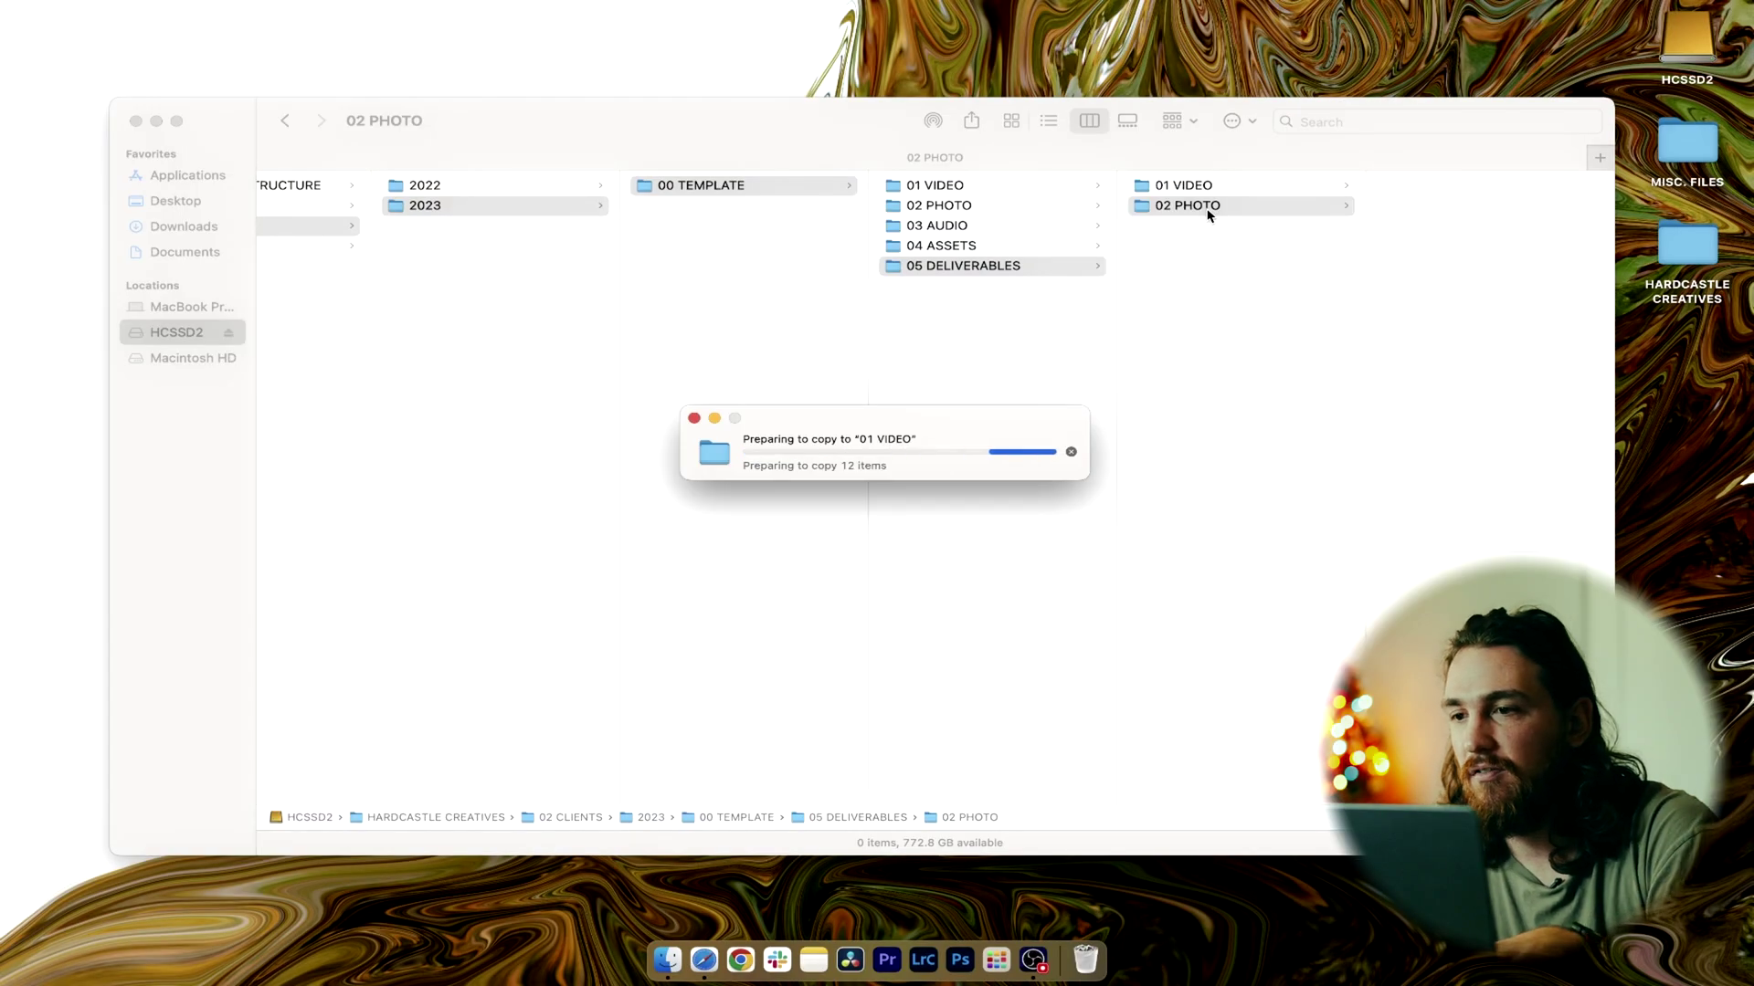
left_click(1204, 226)
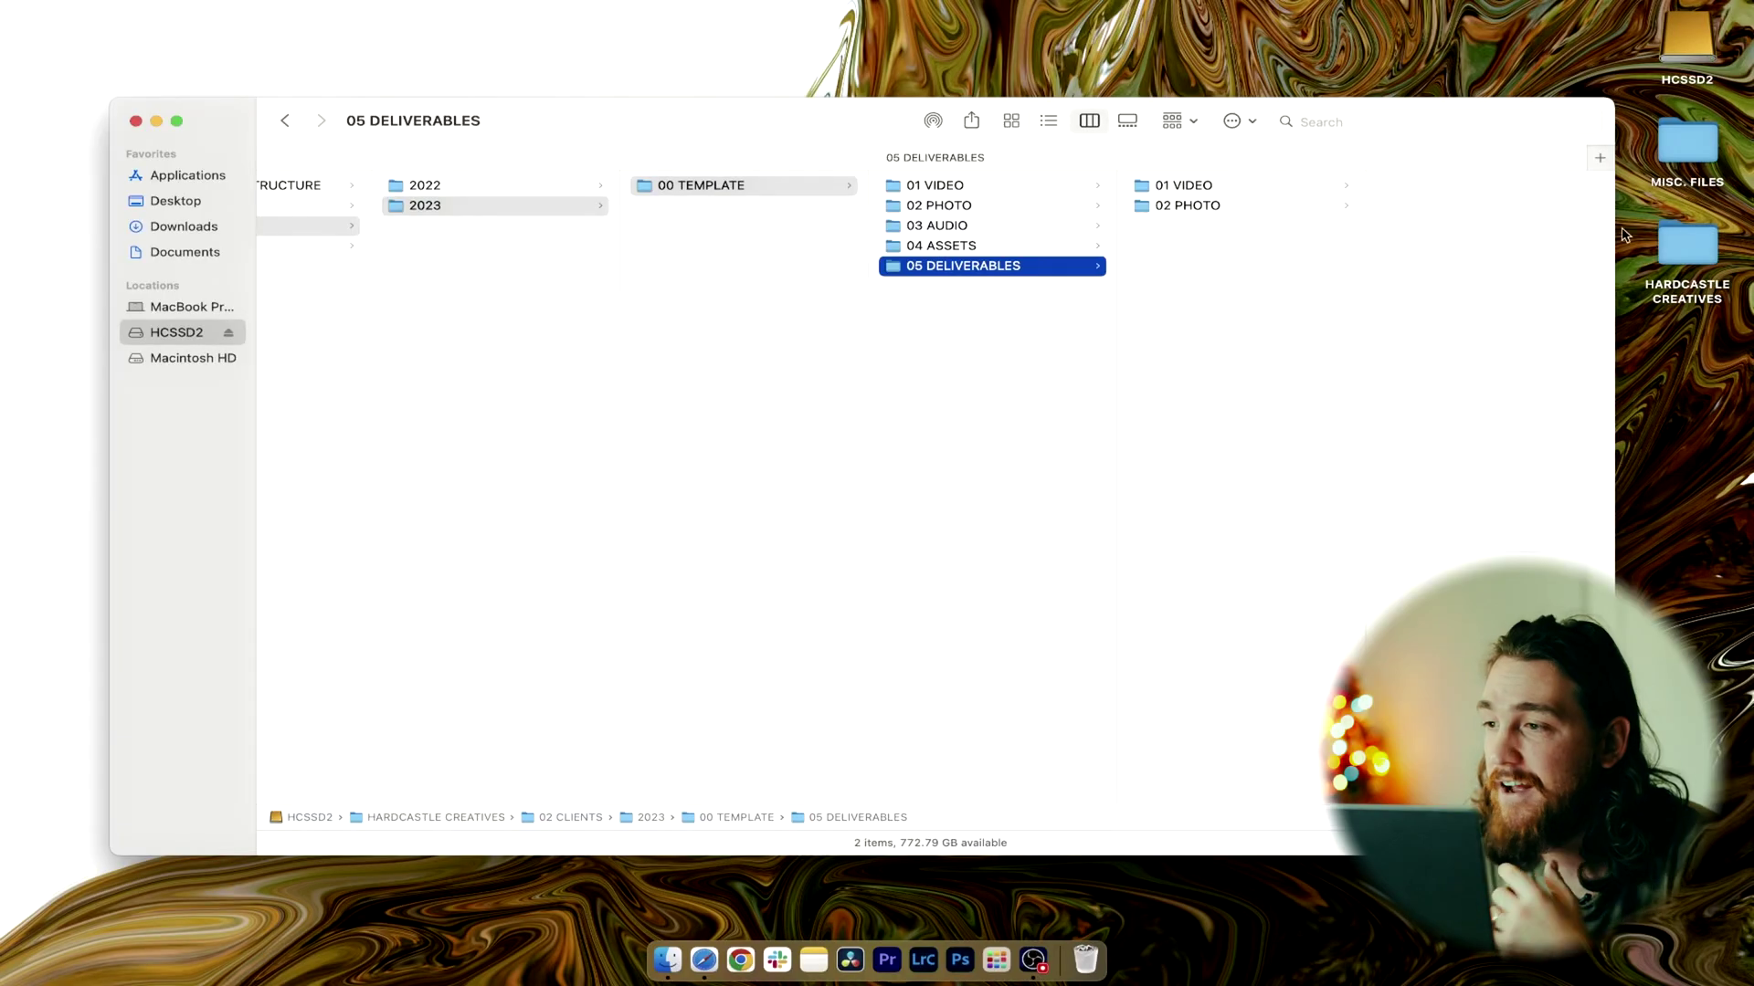
- Copy the HARDCASTLE CREATIVES folder from the desktop into 2023 and browse it to 01 VIDEO, 01 JANUARY, 01.01.23
left_click_drag(1689, 246, 736, 283)
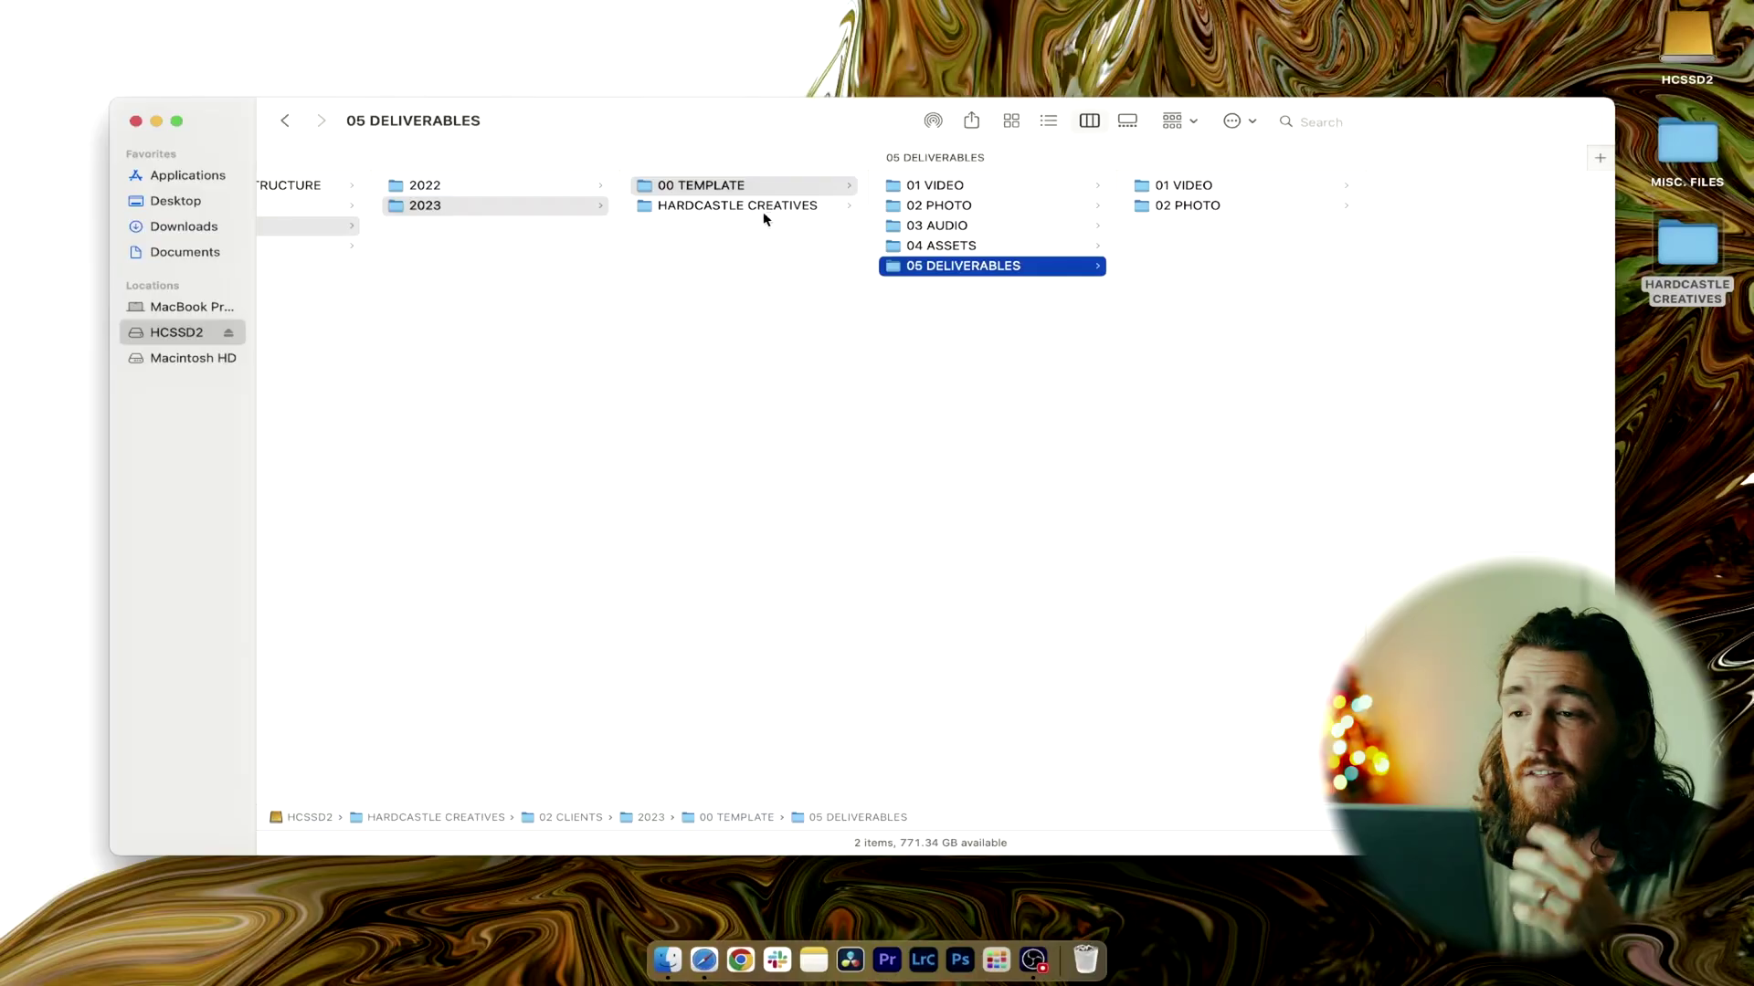
left_click(767, 208)
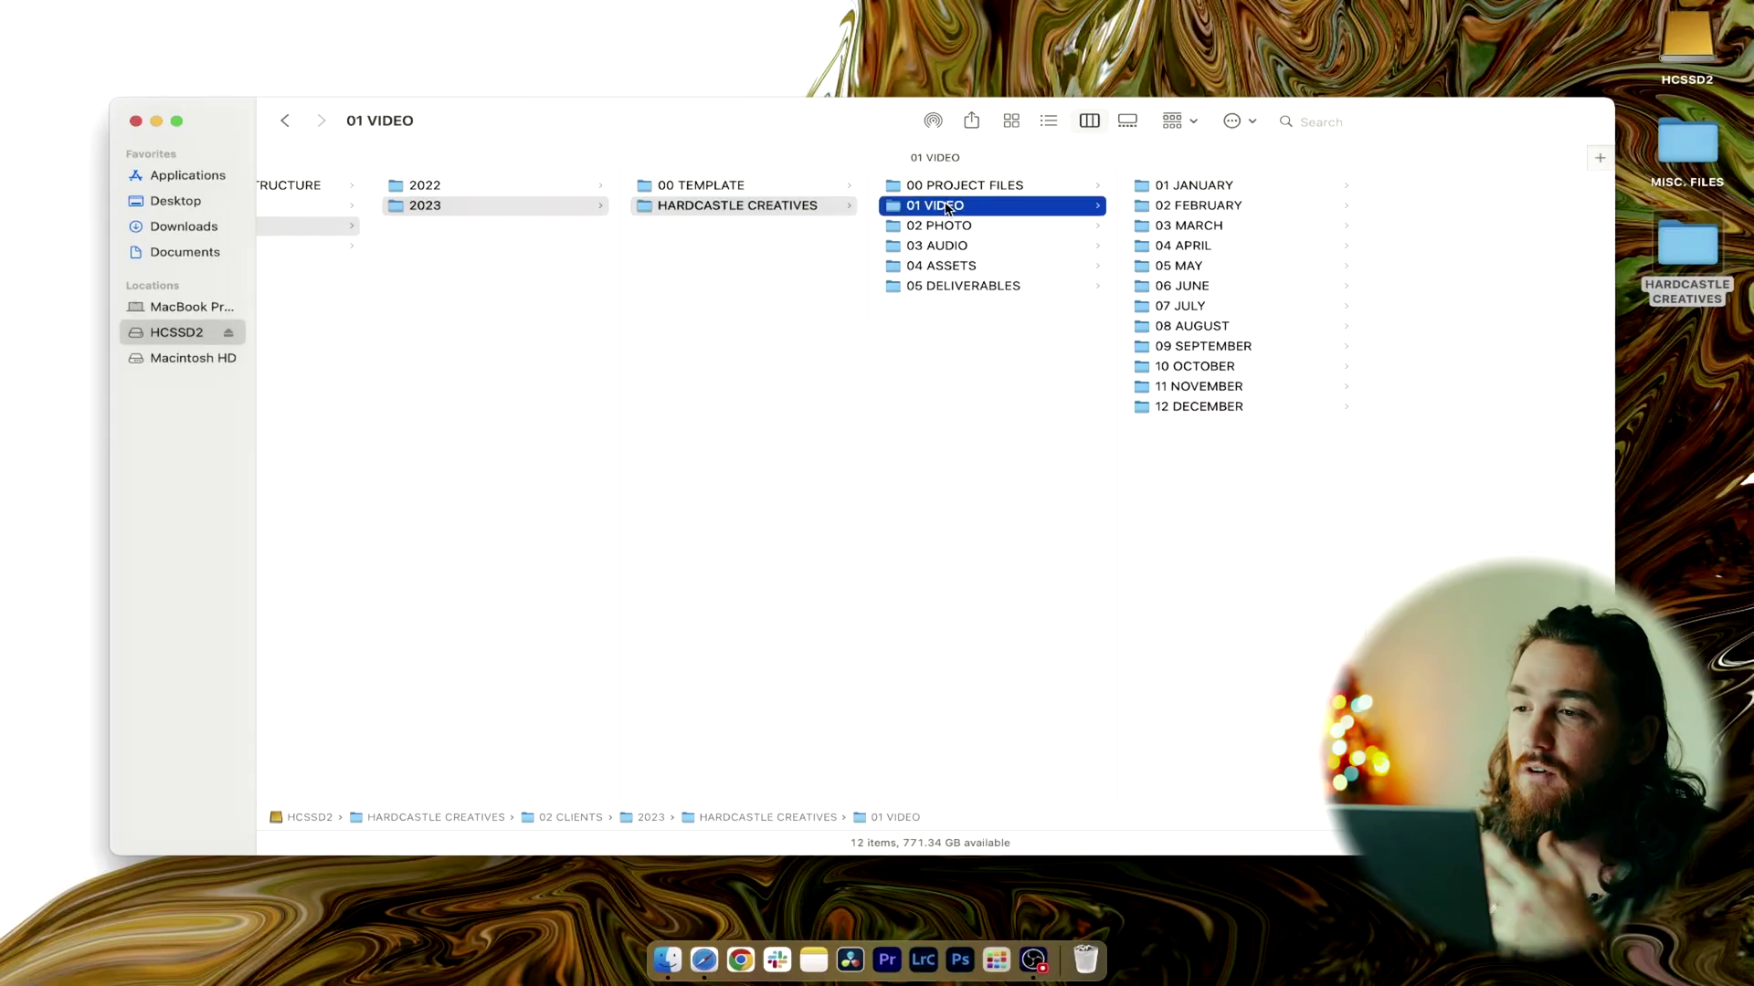
key("Right")
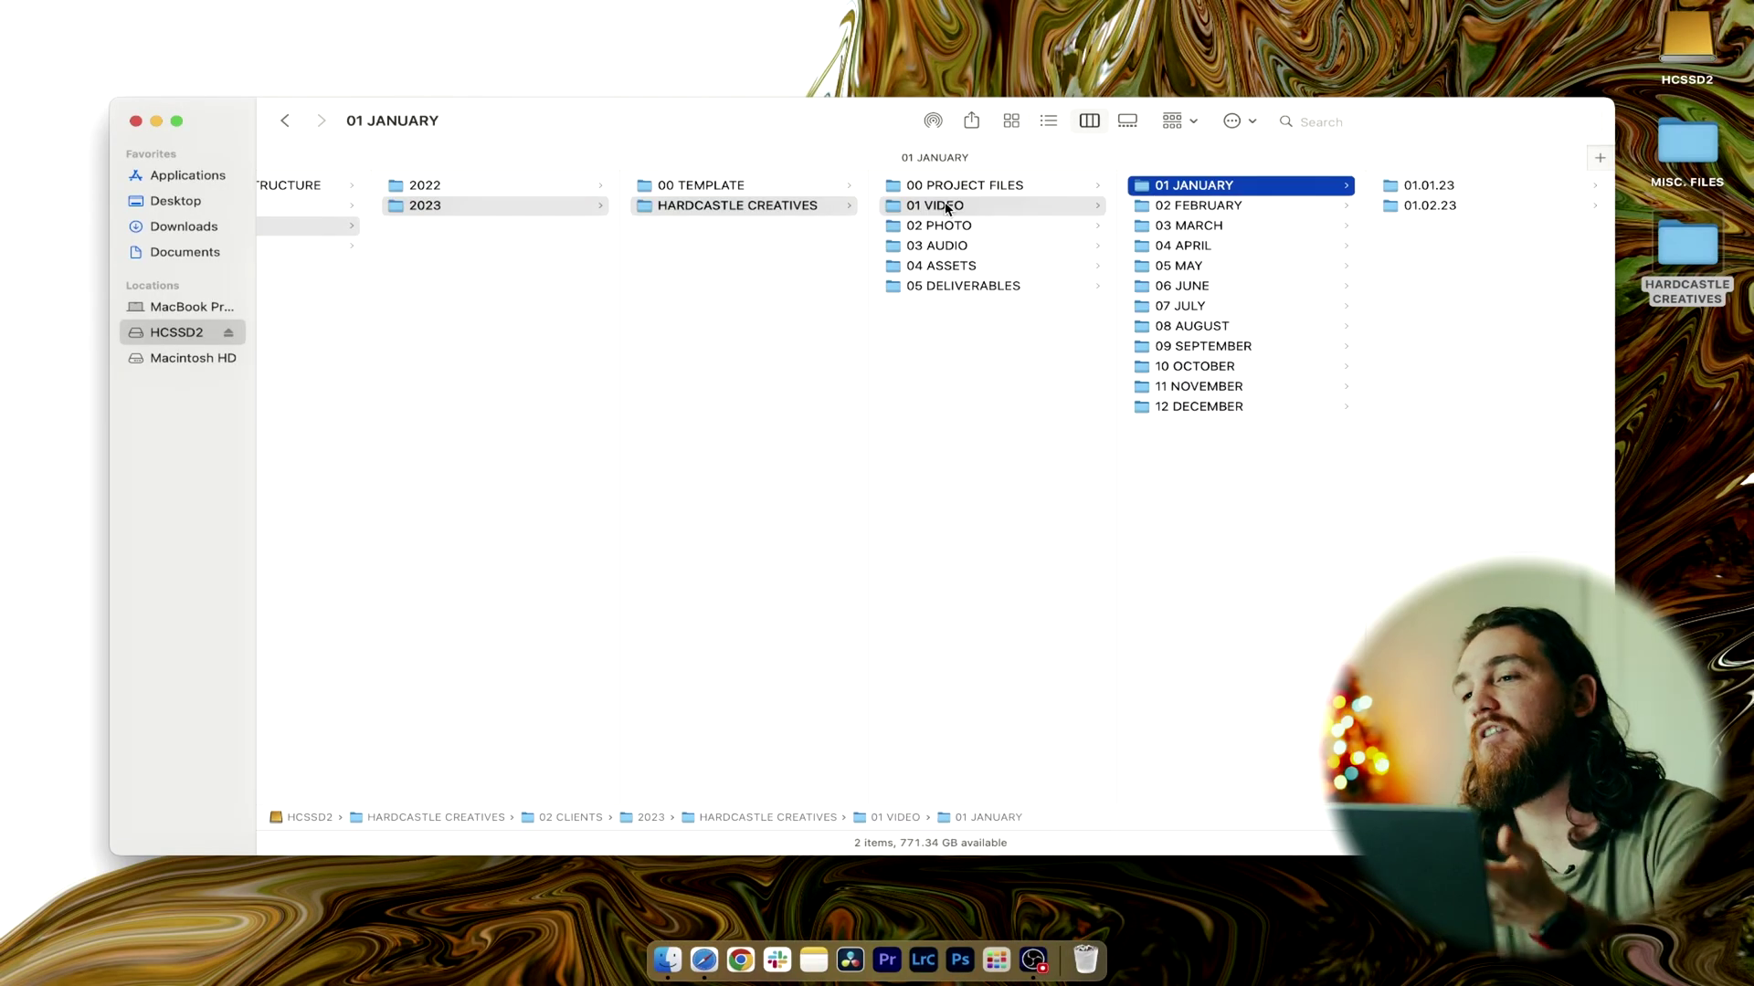
key("Right")
key("Down")
key("Up")
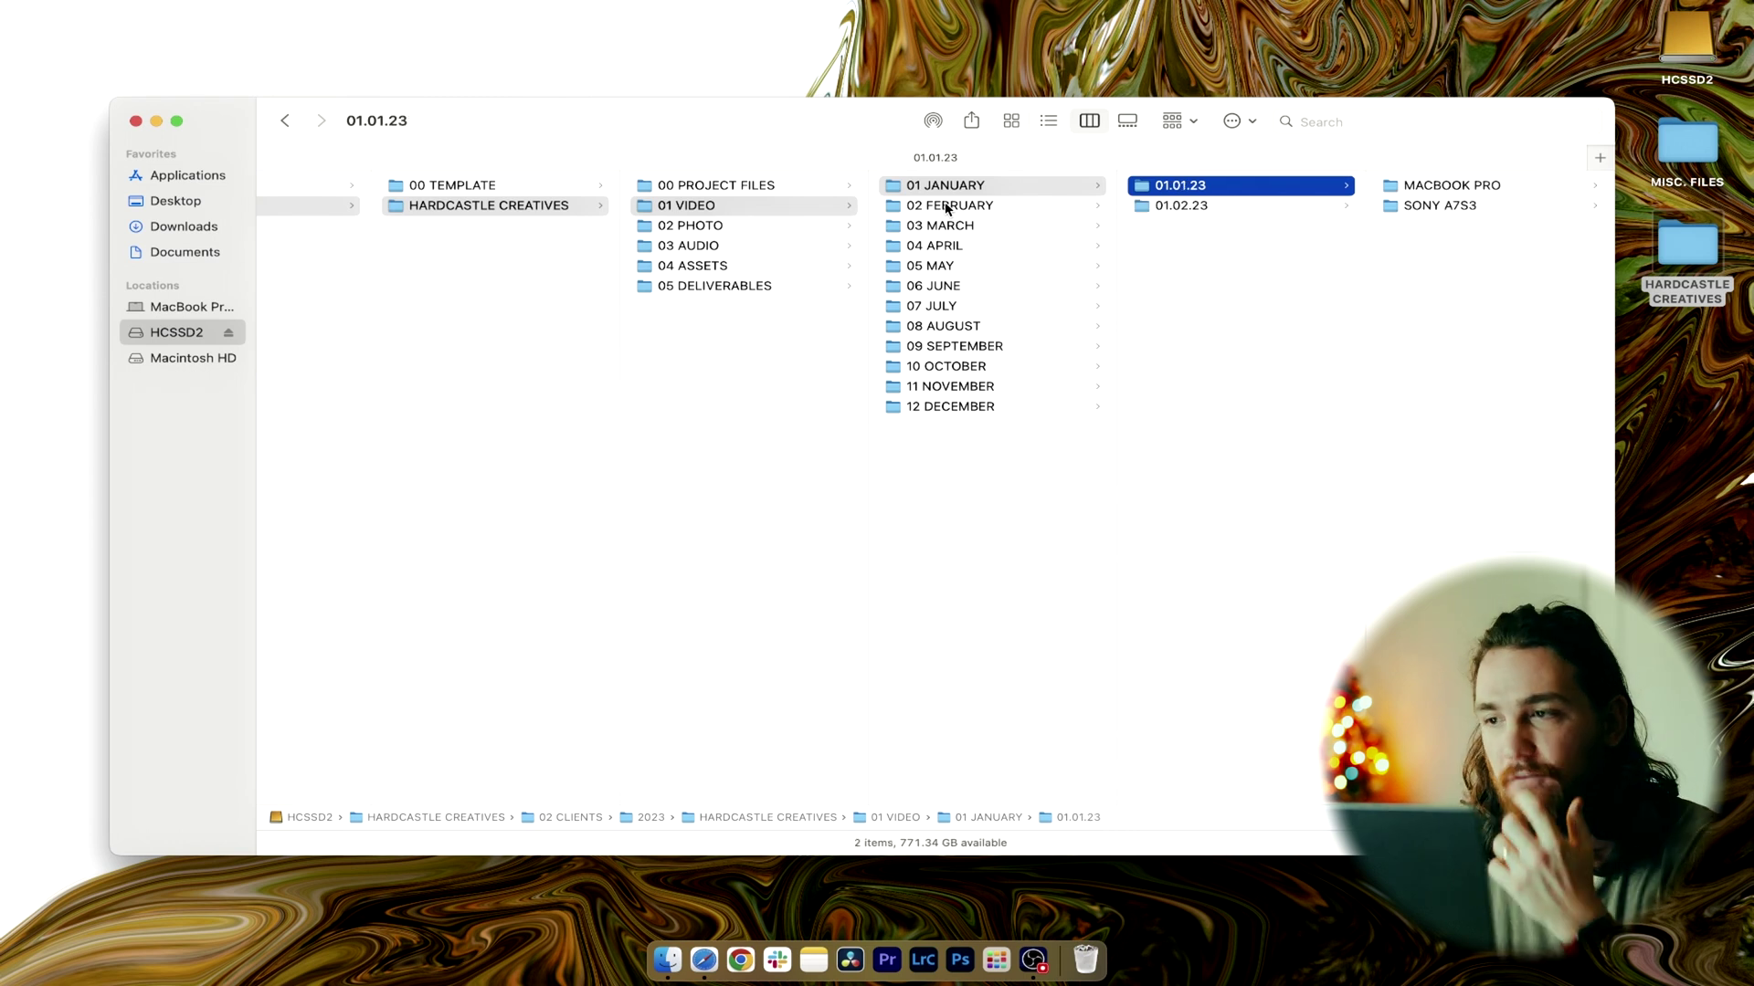
- Examine the 01 JANUARY video folders by shoot date, checking the camera subfolders in 01.01.23 and 01.02.23
key("Down")
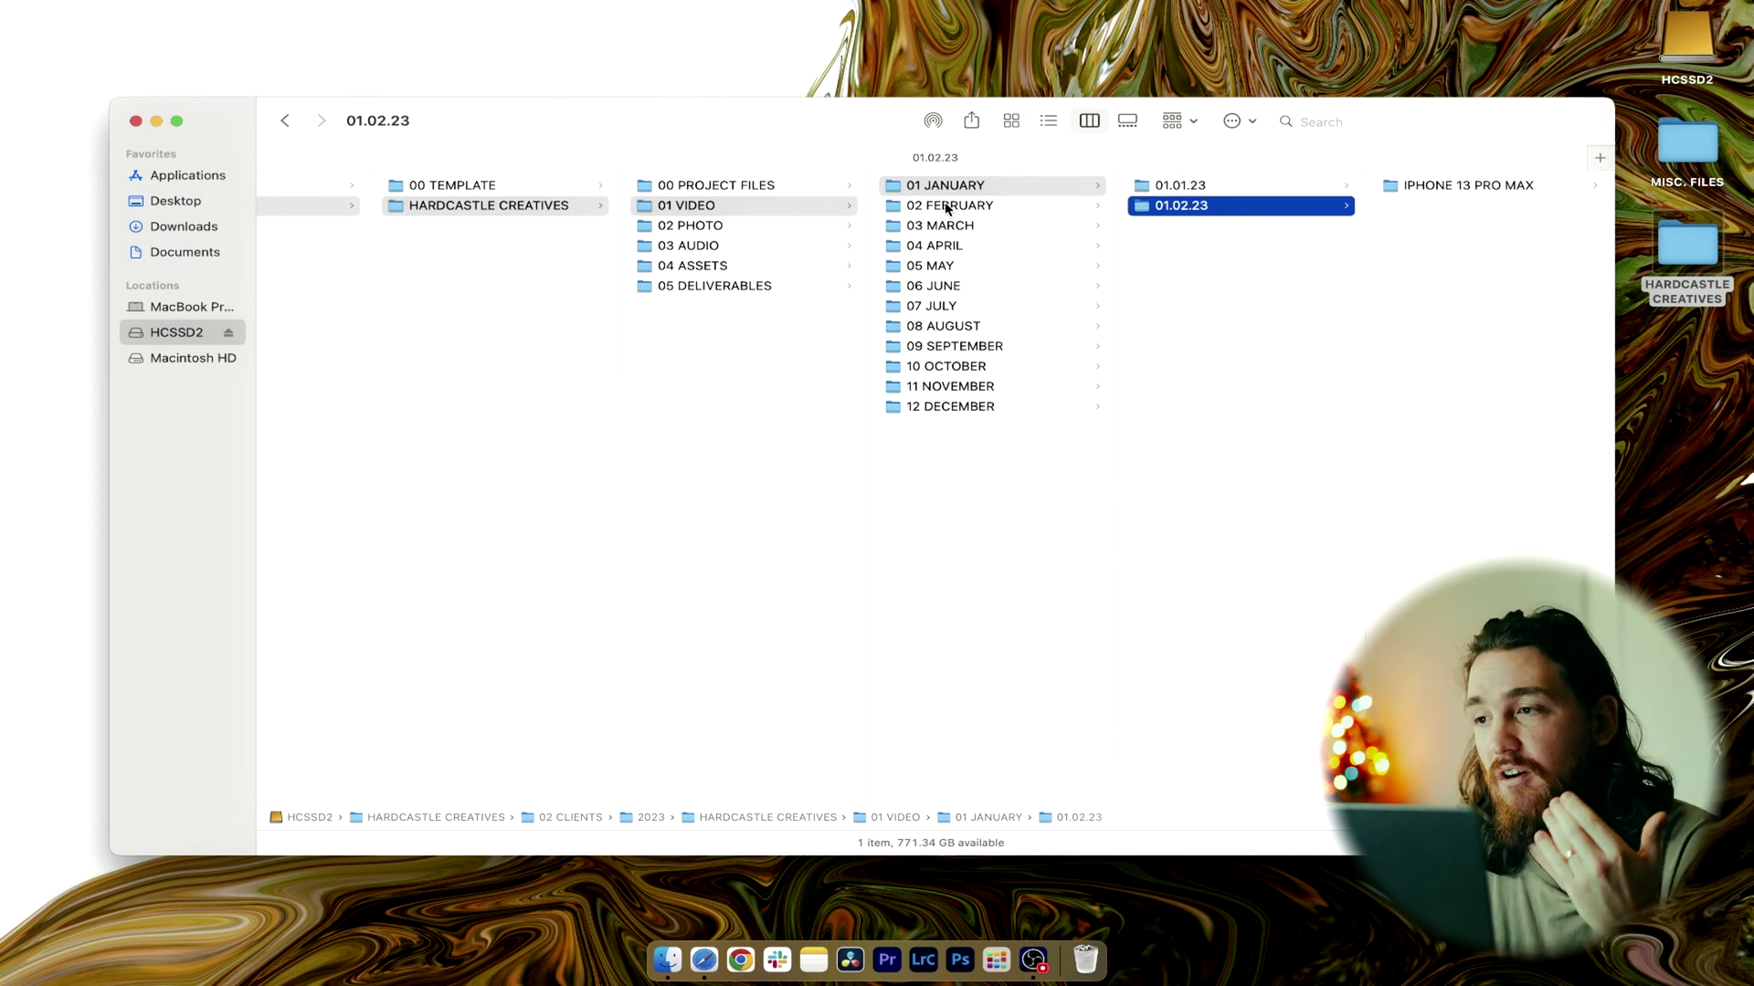
key("Left")
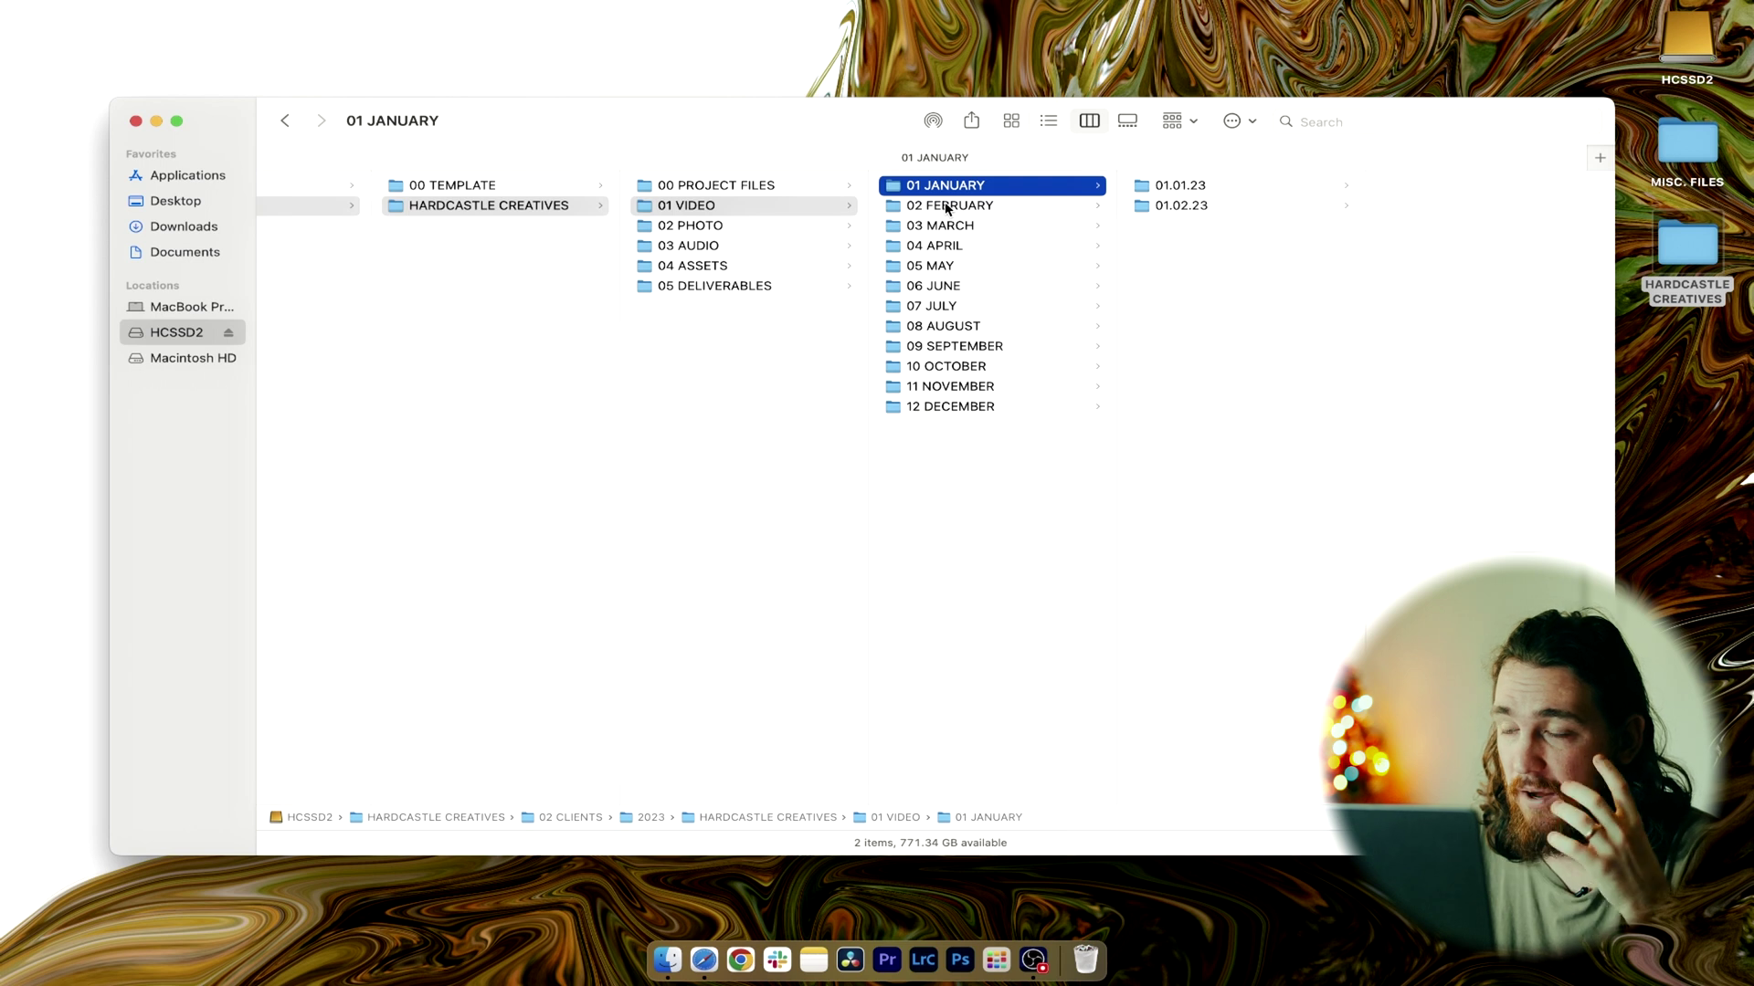
key("Right")
key("Down")
key("Up")
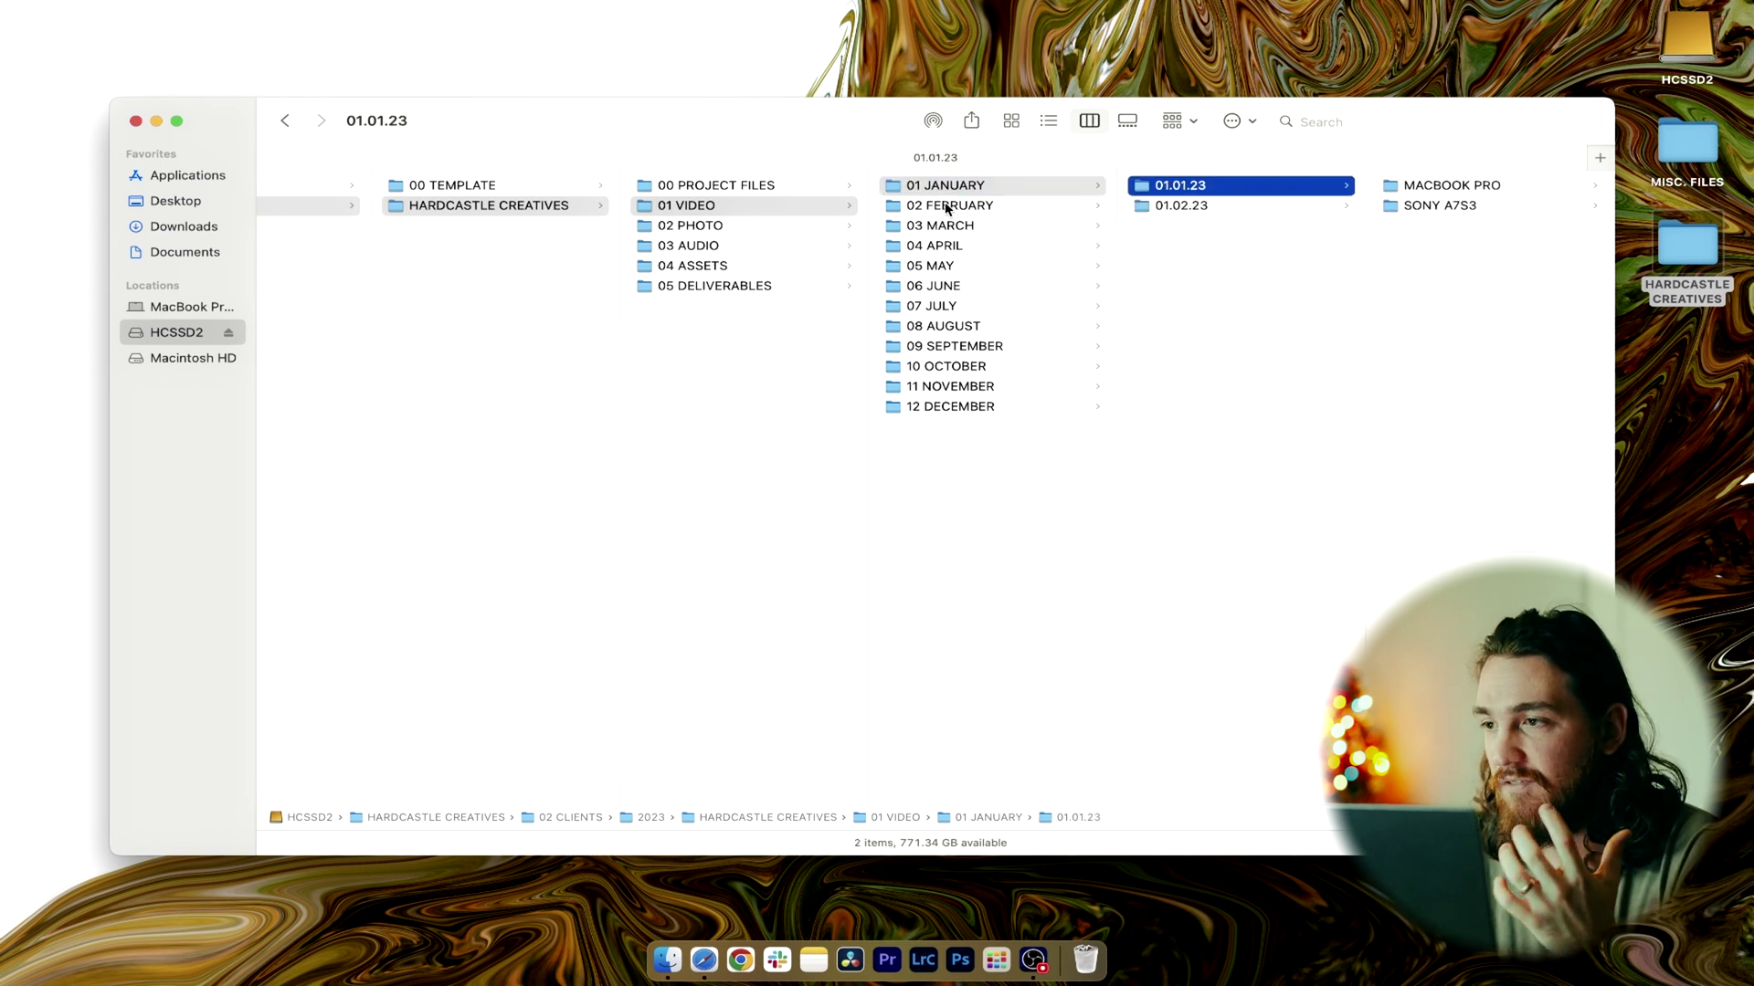
key("Right")
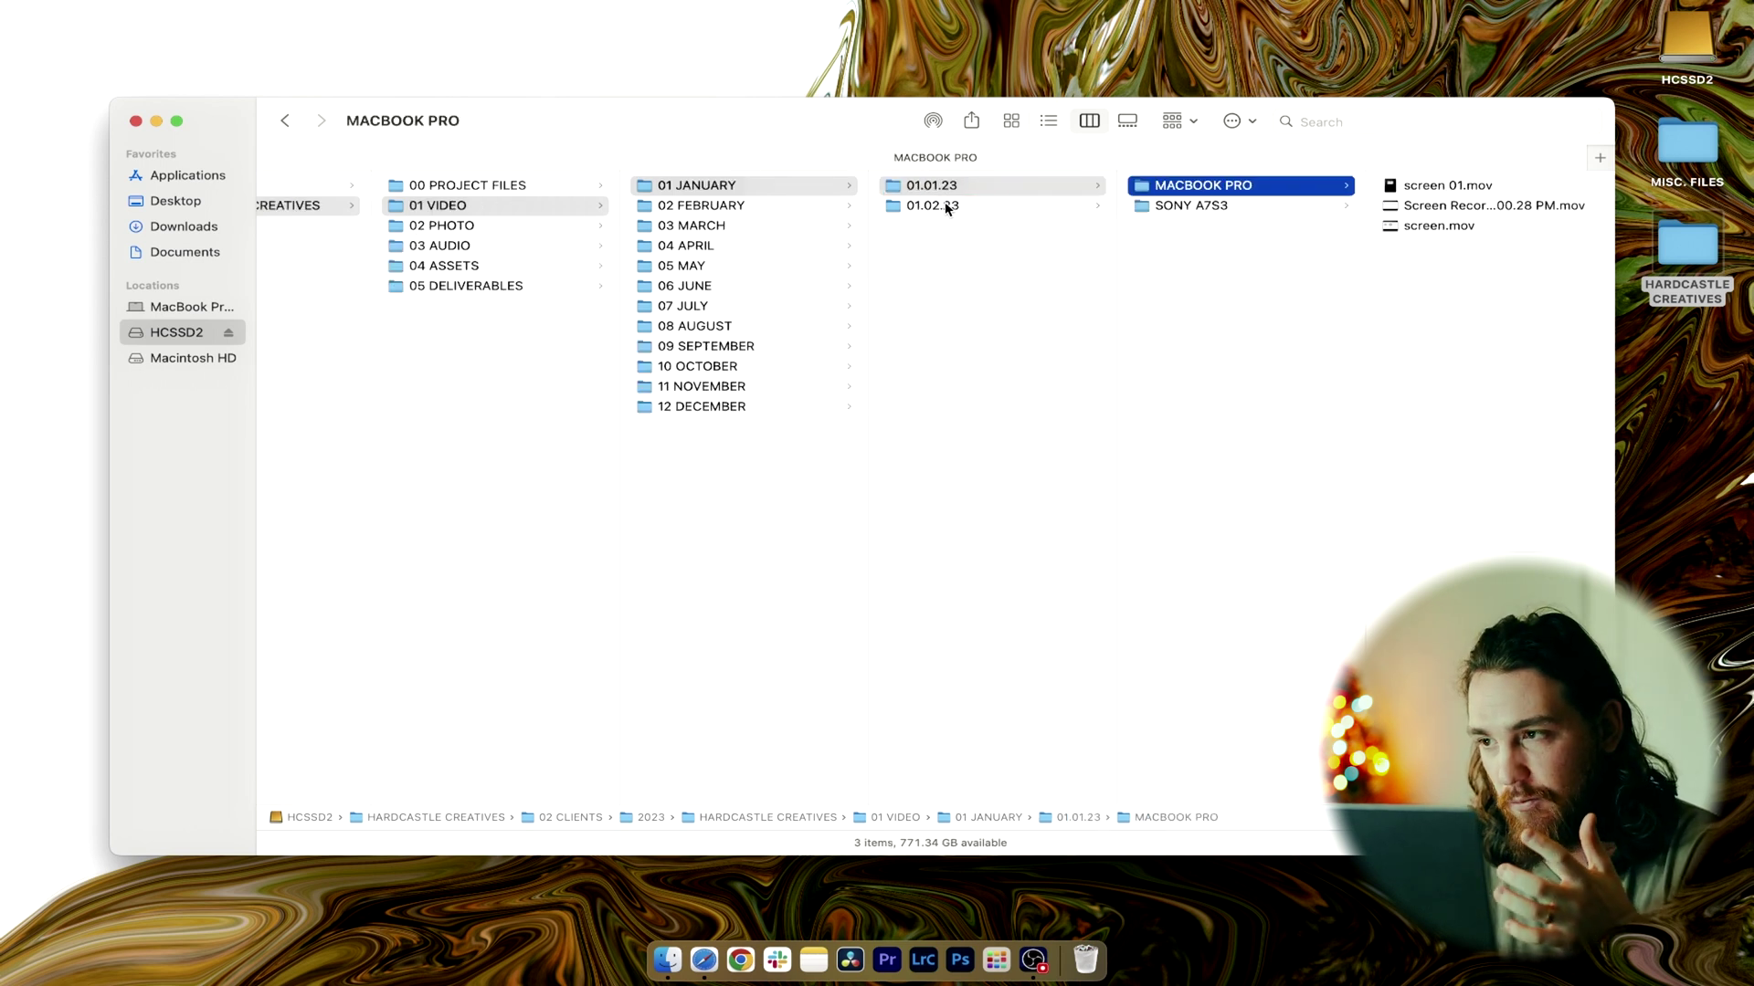
key("Down")
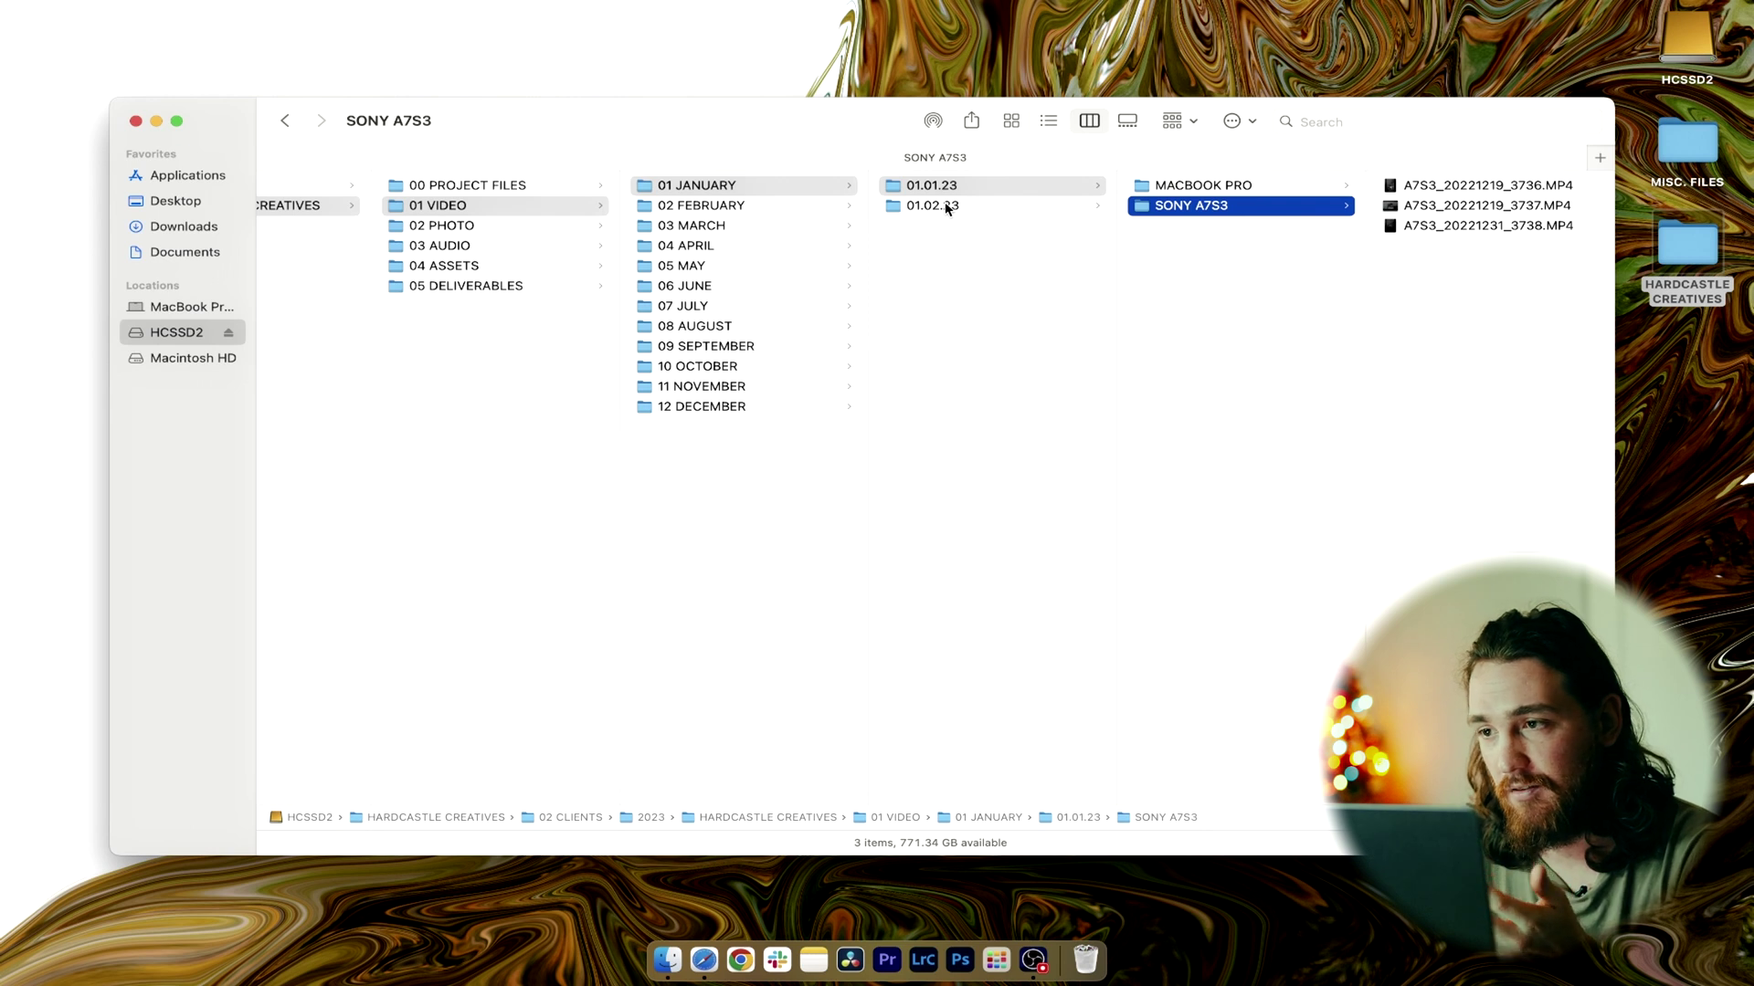
key("Left")
key("Down")
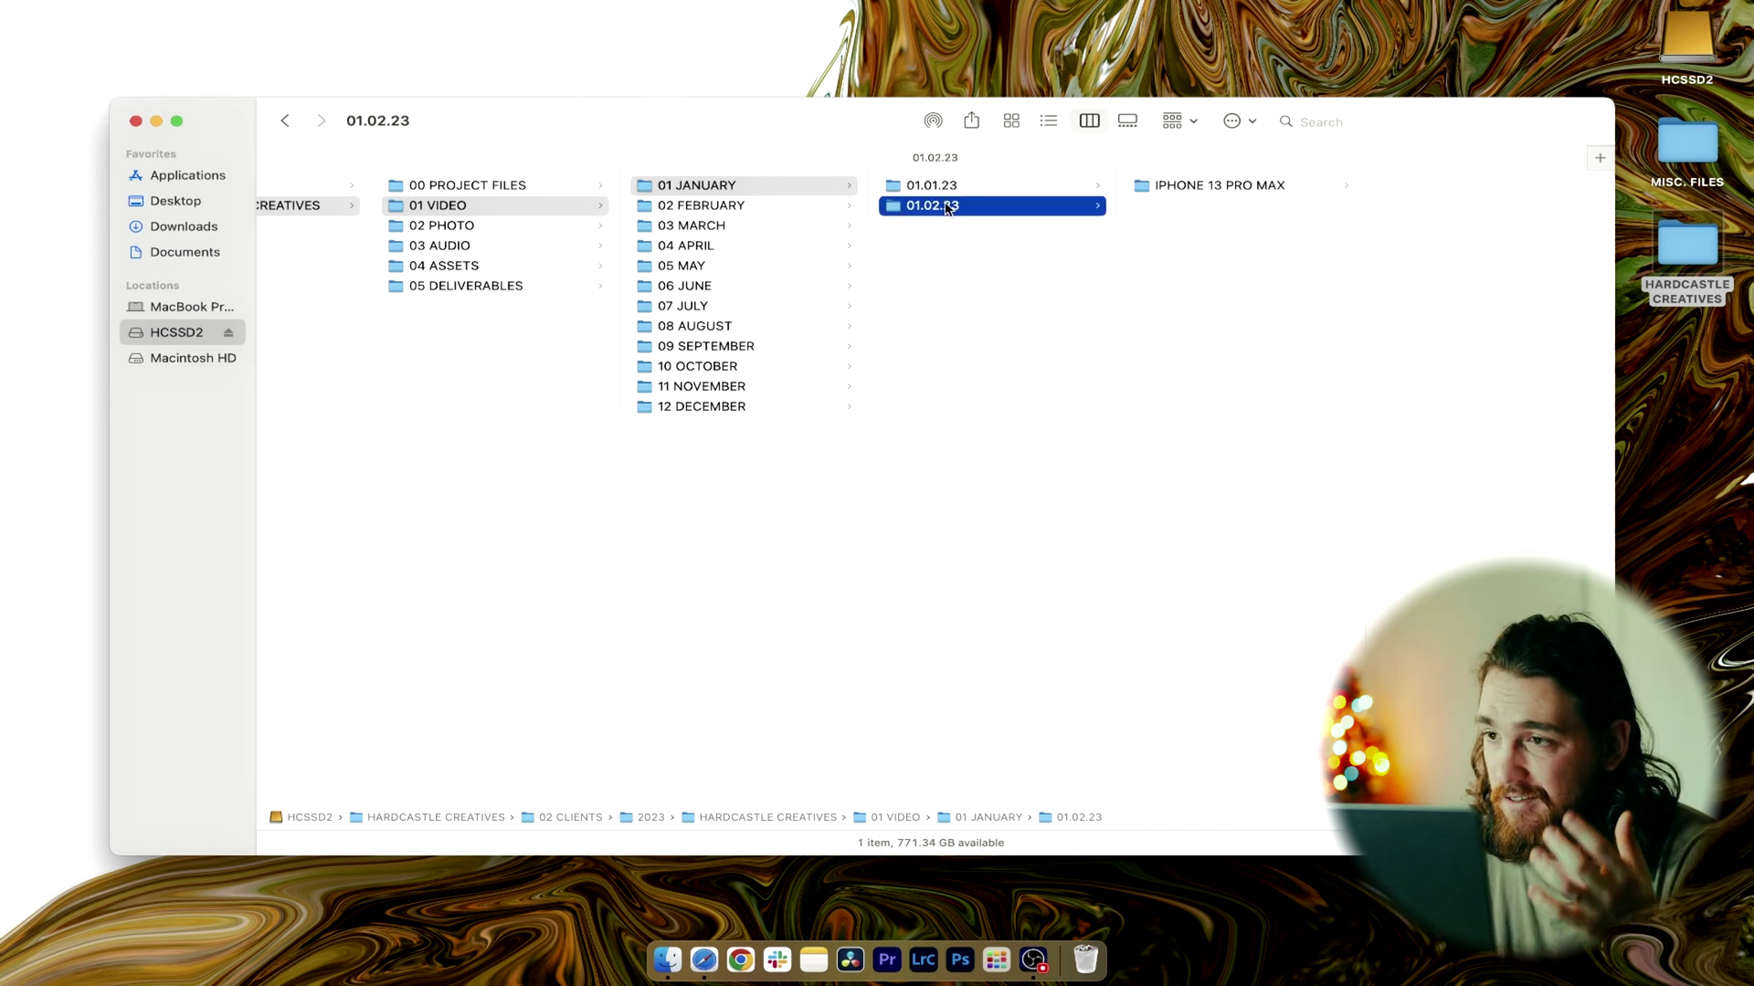
key("Right")
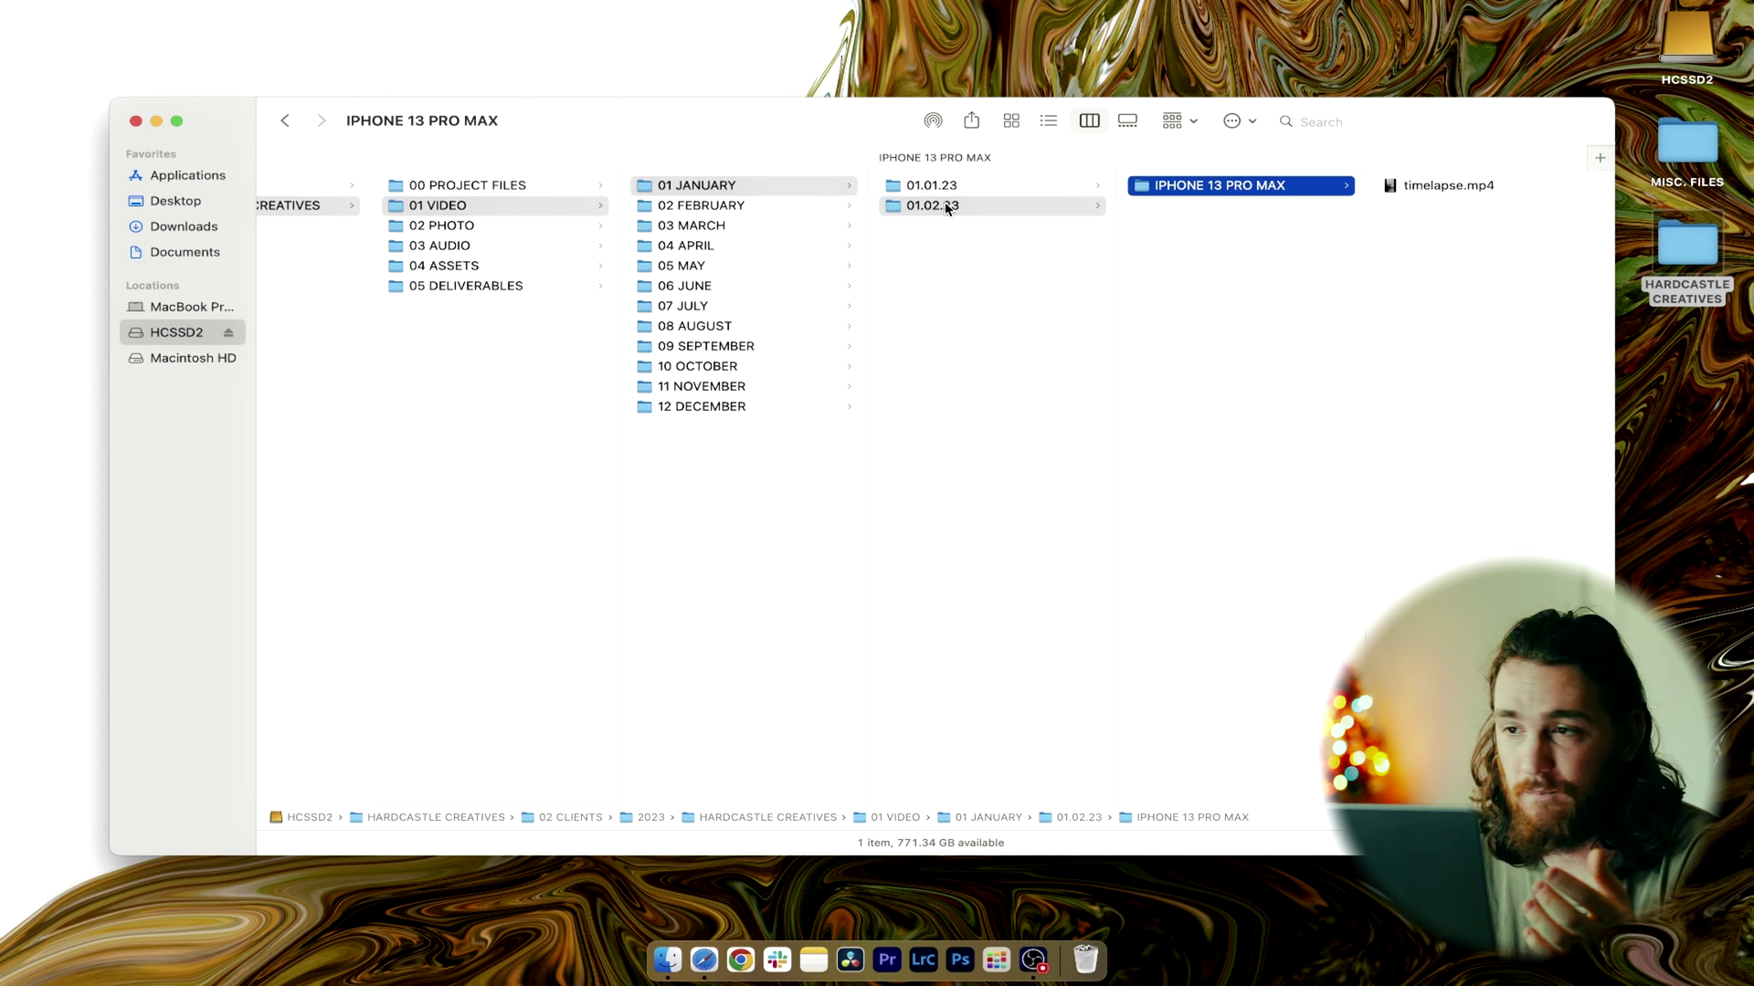
- Browse the client's 03 AUDIO folder to 01 MUSIC, 01 JANUARY, 01.02.23 to examine its contents
key("Left")
key("Left")
key("Left")
key("Down")
key("Down")
key("Down")
key("Up")
key("Right")
key("Down")
key("Up")
key("Right")
key("Right")
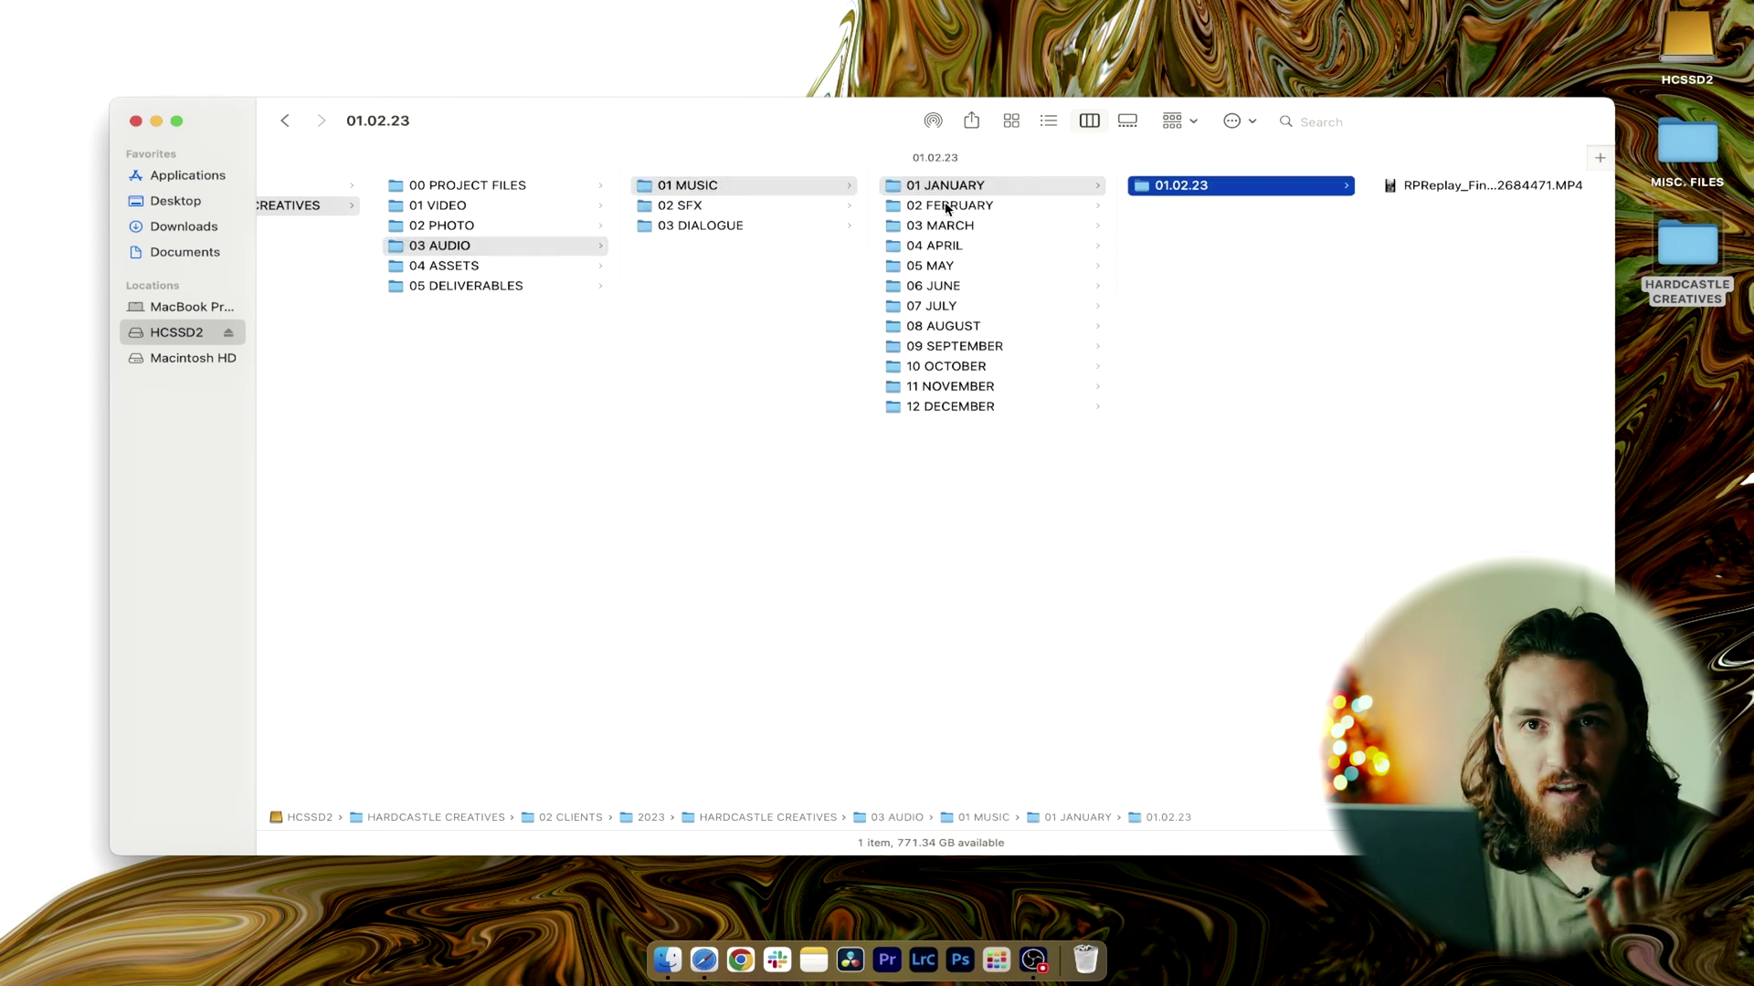
- Browse the client's 05 DELIVERABLES folder to 01 VIDEO, 01 JANUARY to examine the finished videos
key("Left")
key("Left")
key("Left")
key("Down")
key("Down")
key("Right")
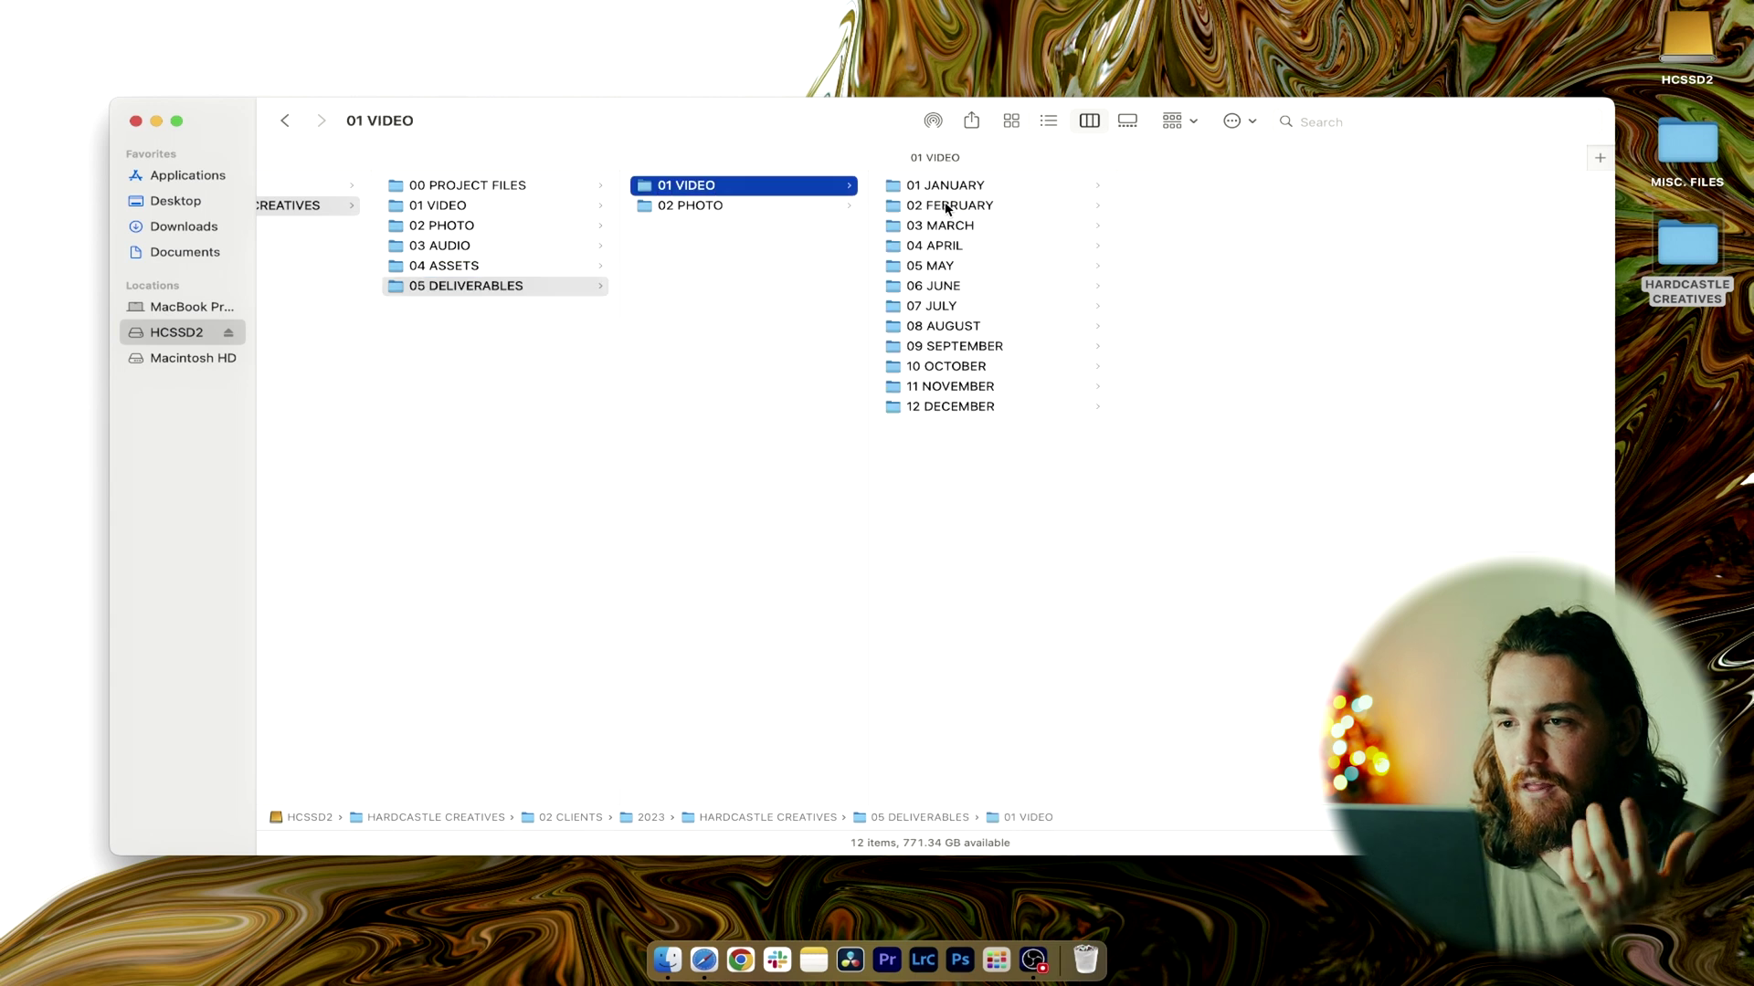
key("Right")
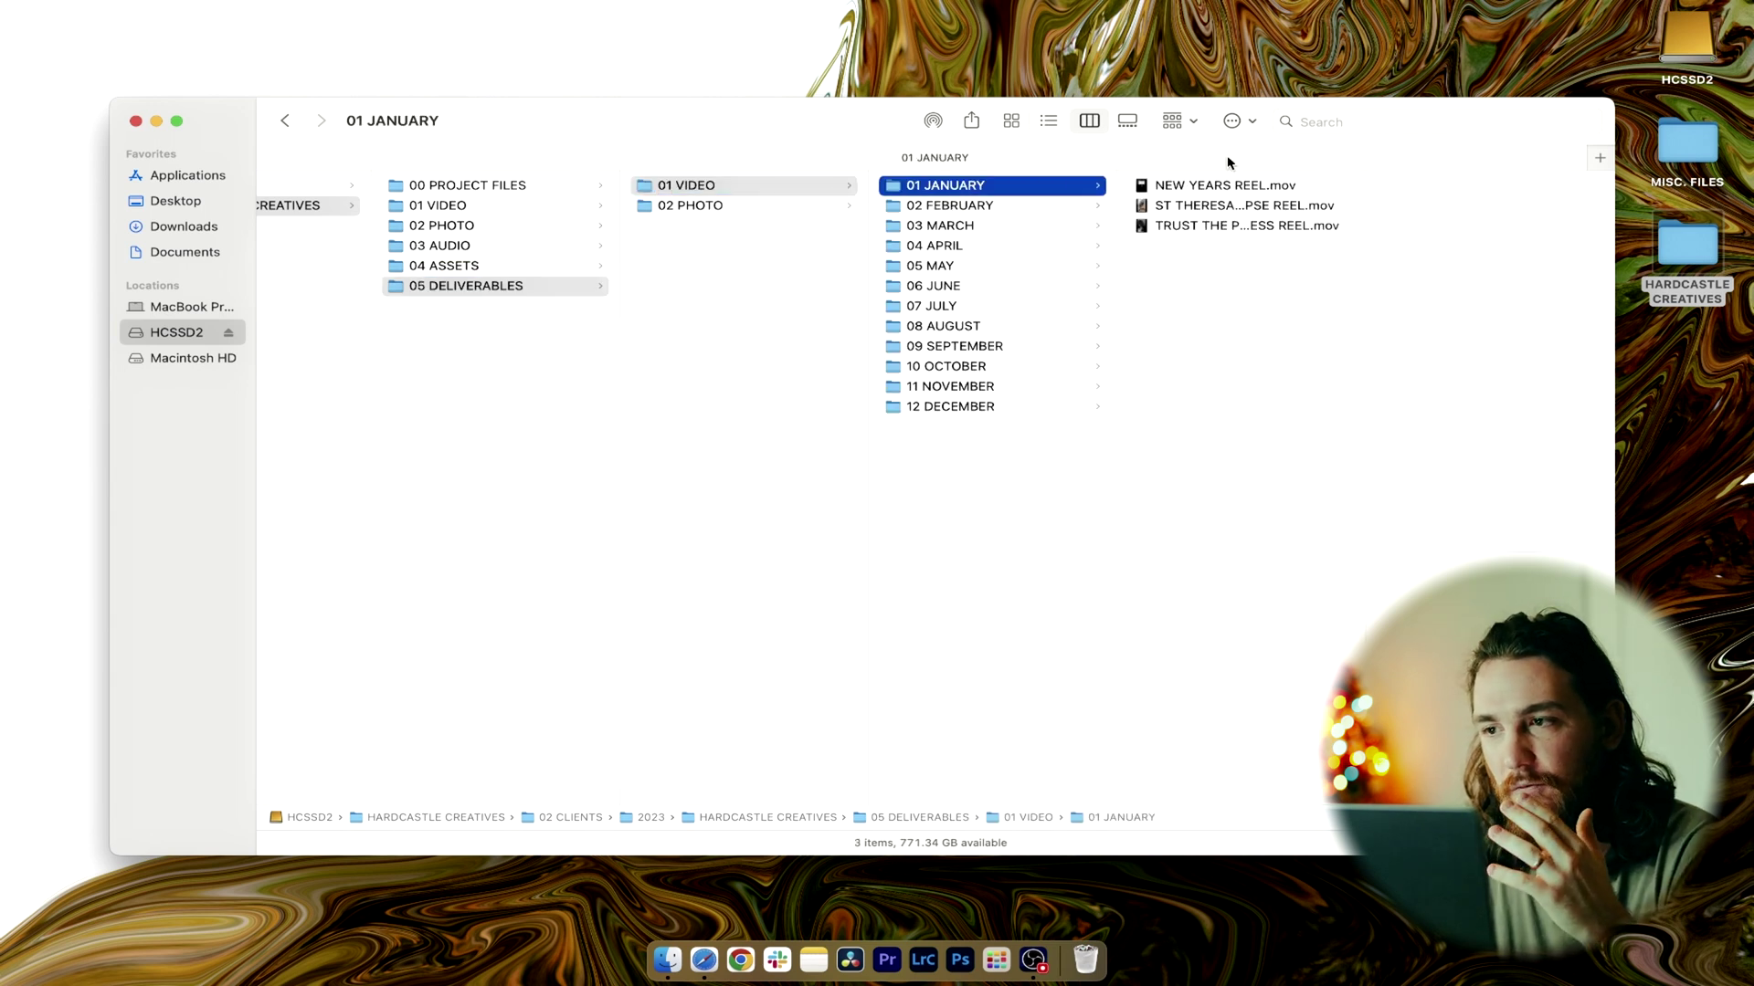